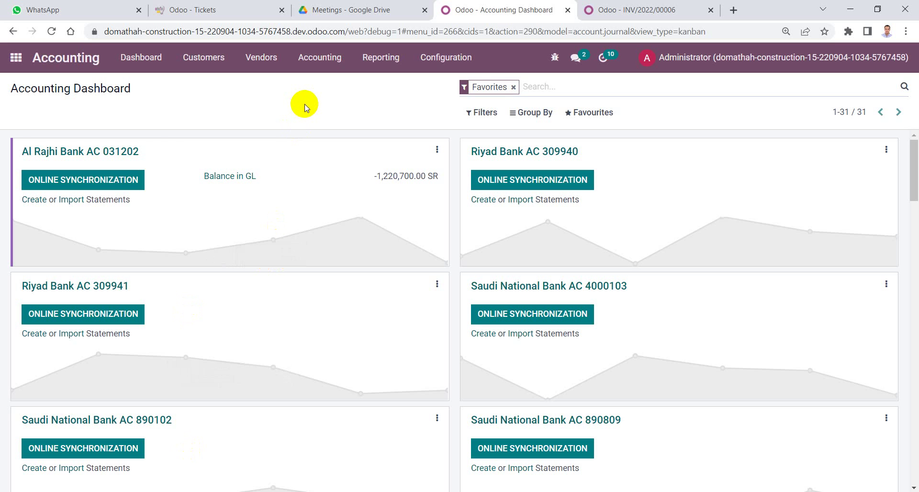
pyautogui.tripleClick(90, 91)
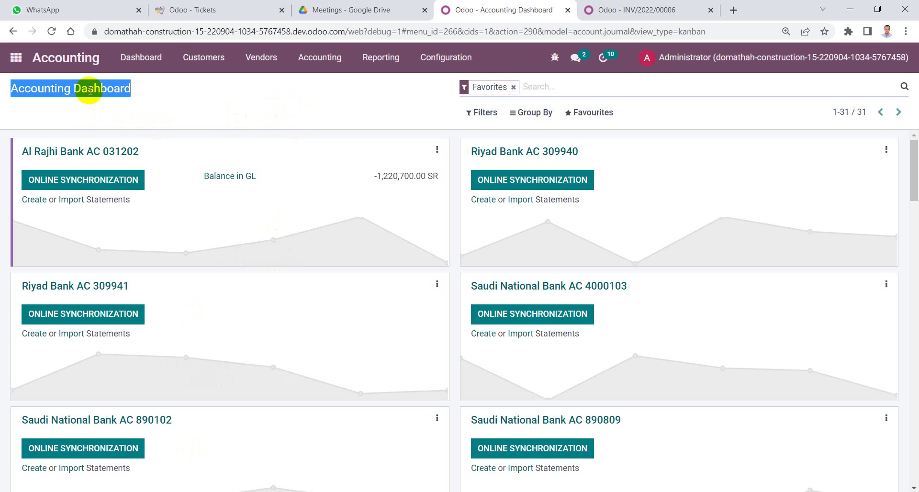
pyautogui.doubleClick(46, 89)
pyautogui.click(365, 86)
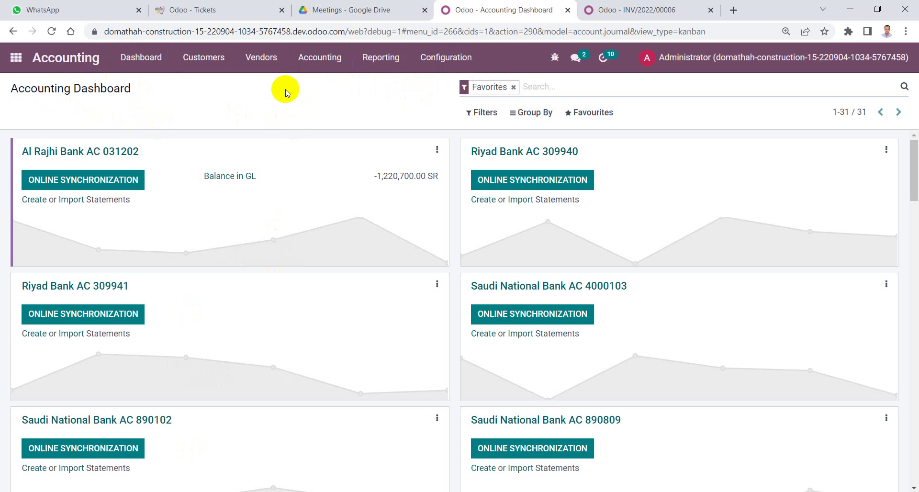
# Open the "Machinery and Equipment 12 months - straight line" asset model from the accounting configuration.
pyautogui.click(439, 59)
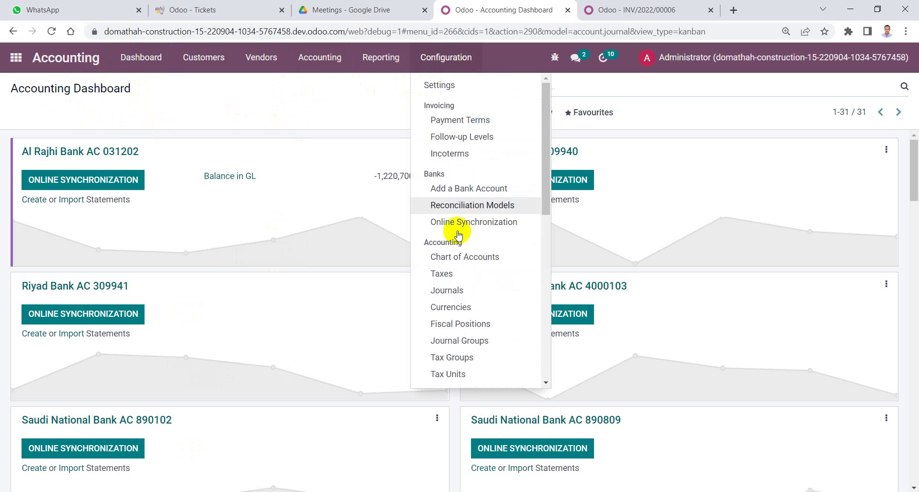
pyautogui.scroll(-6, 476, 262)
pyautogui.scroll(-1, 479, 263)
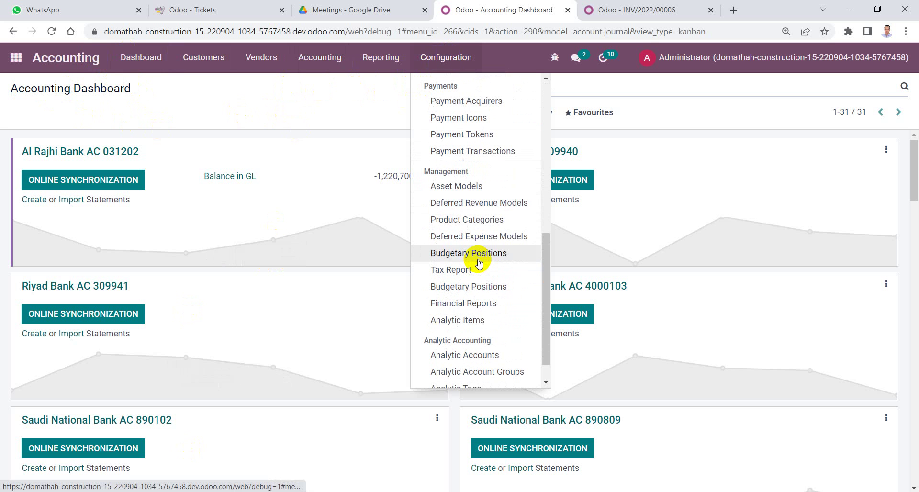
pyautogui.click(458, 186)
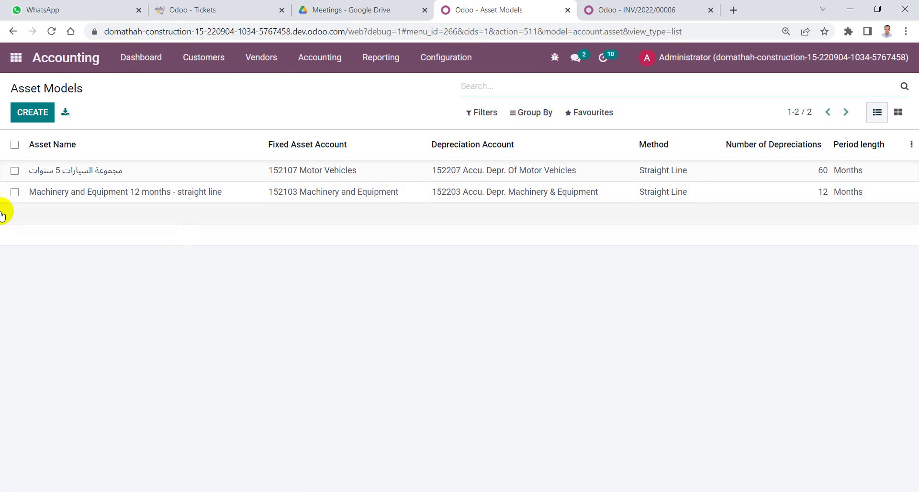
pyautogui.click(97, 194)
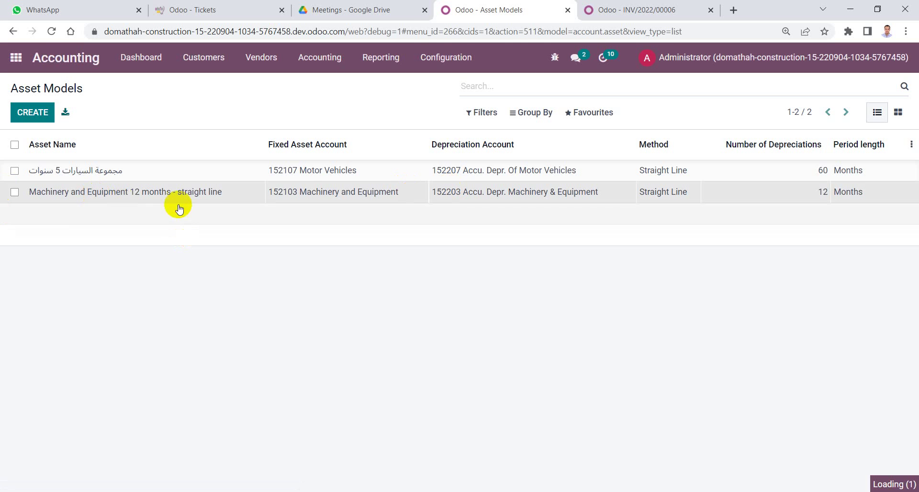
pyautogui.moveTo(109, 185); pyautogui.dragTo(185, 181)
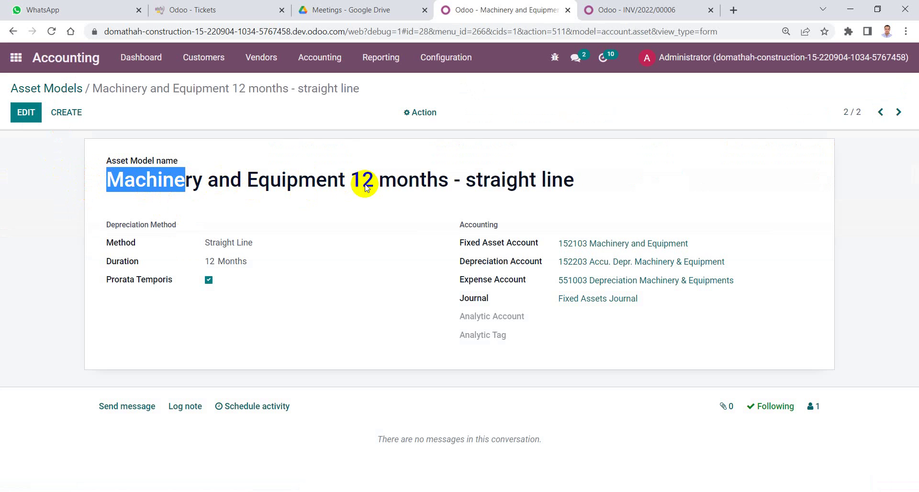
# Review the asset model's name, fixed asset, depreciation and expense accounts and journal in edit mode, and save it without changes.
pyautogui.click(26, 112)
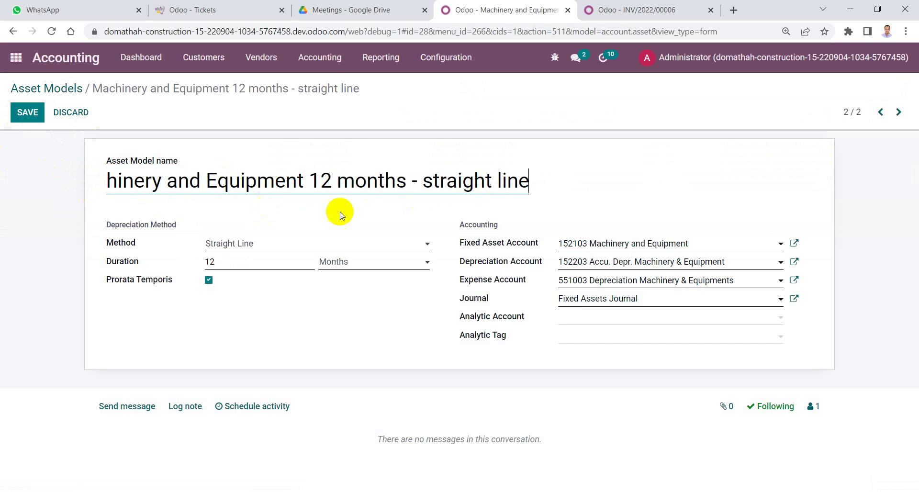
pyautogui.moveTo(354, 181); pyautogui.dragTo(552, 185)
pyautogui.click(463, 181)
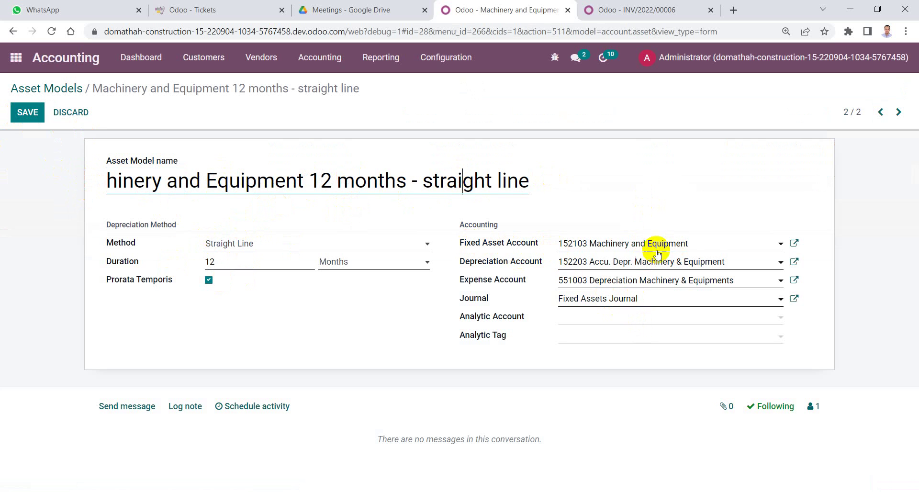
pyautogui.moveTo(688, 248); pyautogui.dragTo(494, 244)
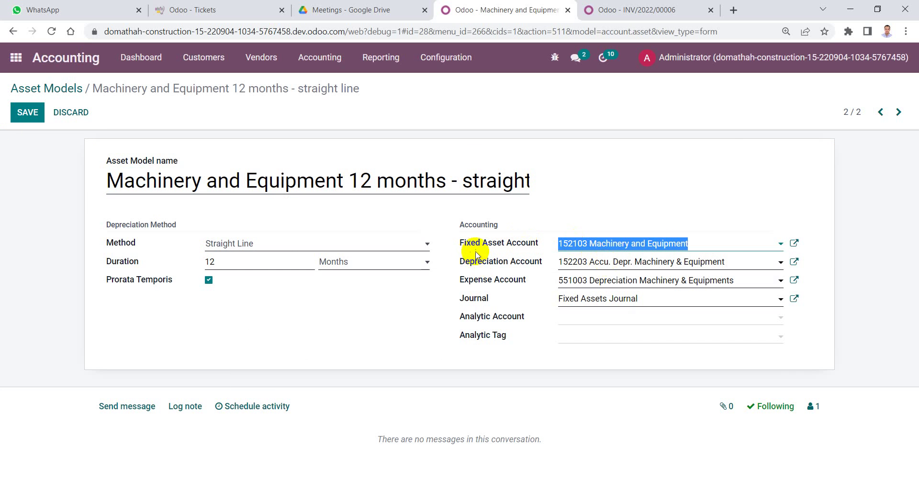
pyautogui.moveTo(725, 263); pyautogui.dragTo(494, 262)
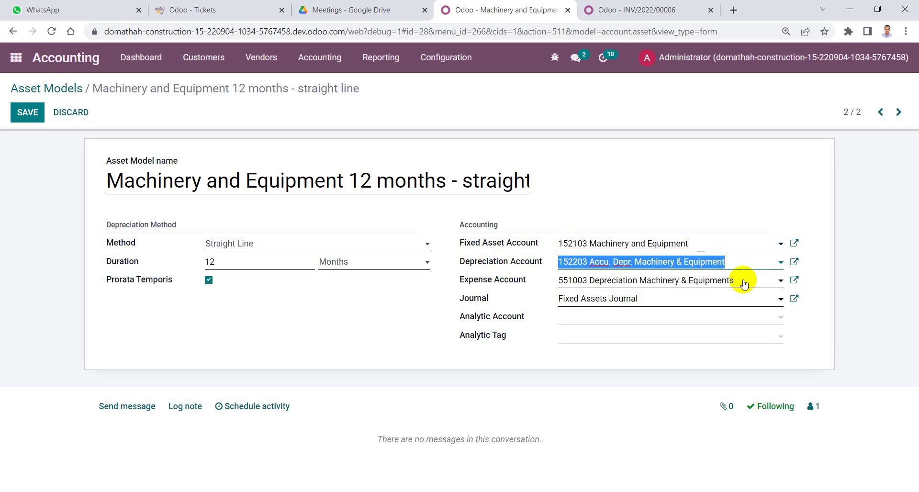
pyautogui.moveTo(743, 283); pyautogui.dragTo(440, 279)
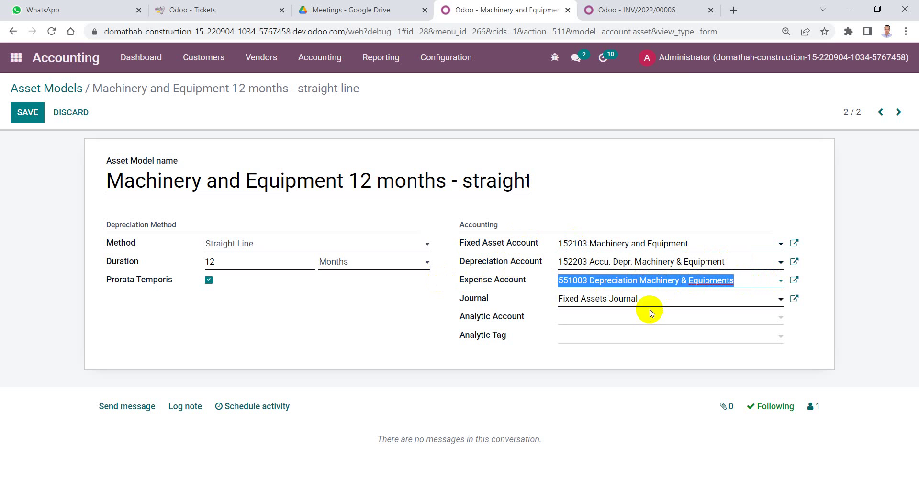
pyautogui.moveTo(644, 299); pyautogui.dragTo(408, 300)
pyautogui.click(248, 327)
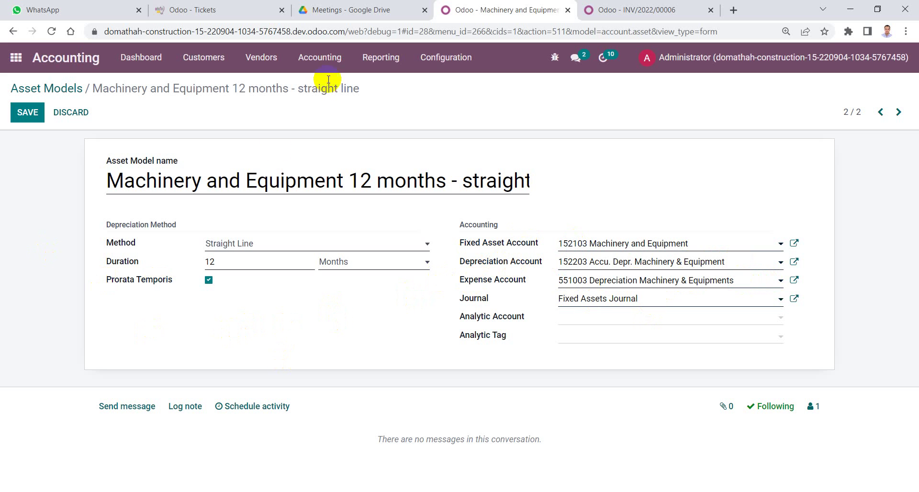
pyautogui.click(28, 113)
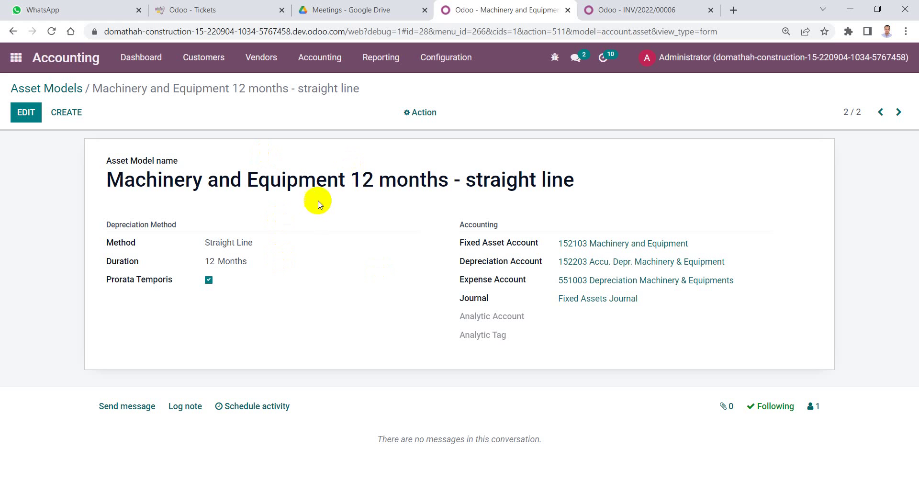
# Open the asset model's fixed asset account 152103 Machinery and Equipment in edit mode and view its automation settings.
pyautogui.click(618, 244)
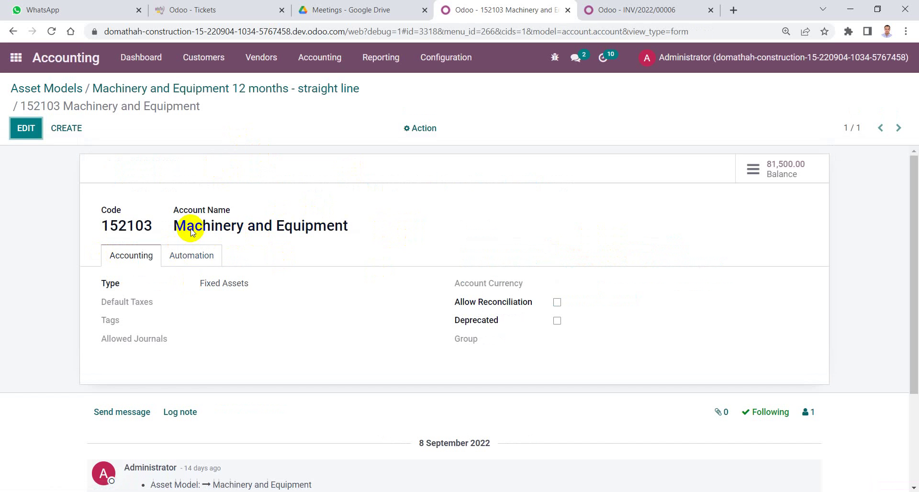
pyautogui.moveTo(175, 226); pyautogui.dragTo(332, 227)
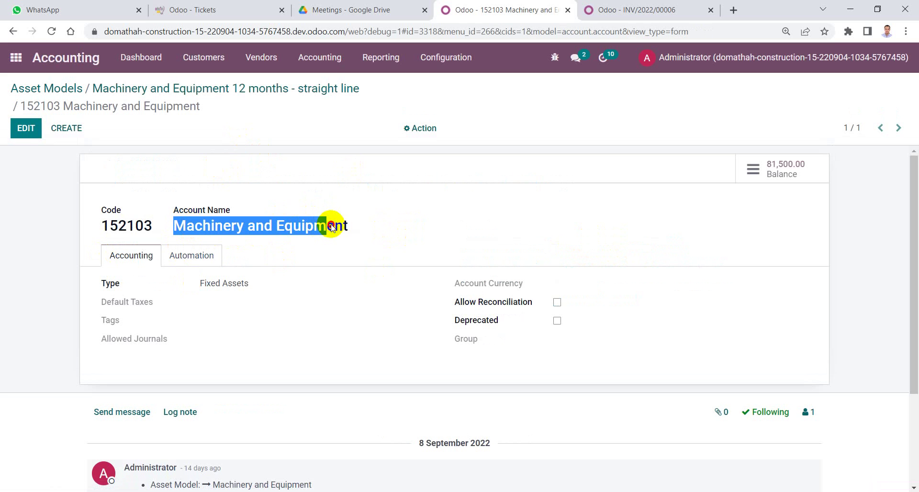
pyautogui.click(26, 129)
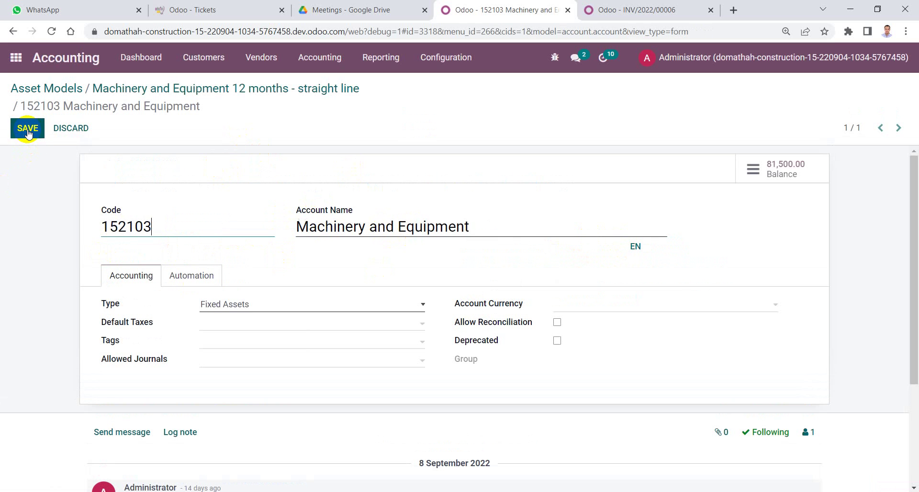
pyautogui.click(188, 276)
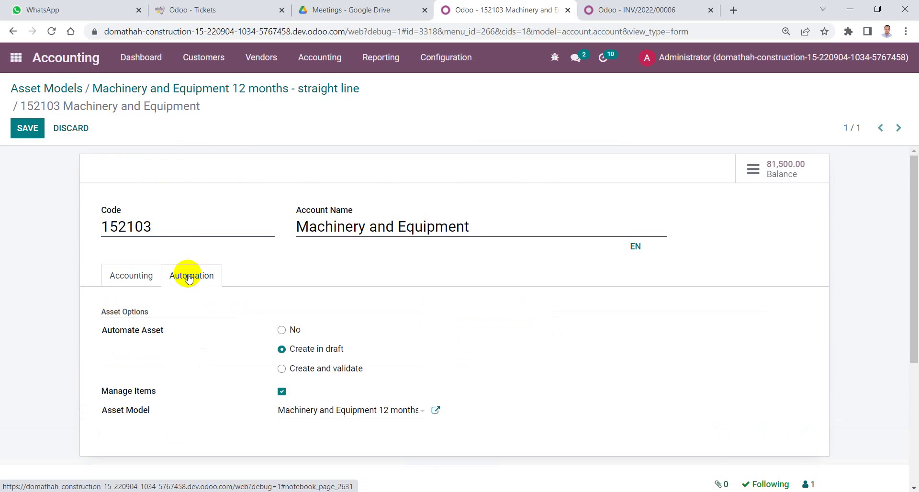
pyautogui.scroll(-1, 287, 287)
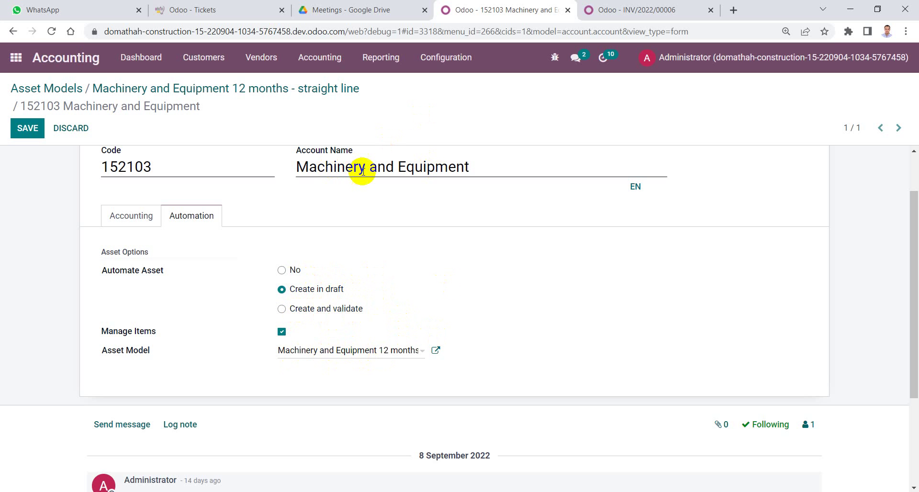
# Check the asset model linked to the account against the account name, and save the account without changes.
pyautogui.scroll(2, 362, 171)
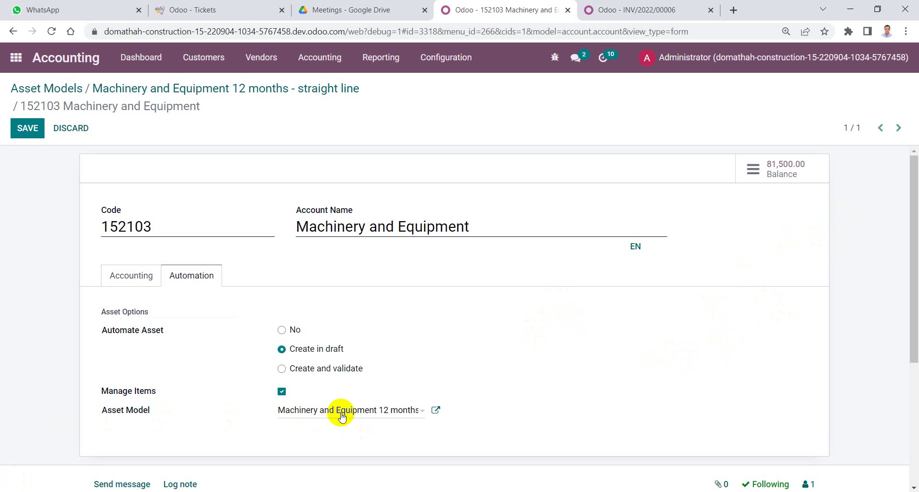
pyautogui.moveTo(287, 416); pyautogui.dragTo(325, 415)
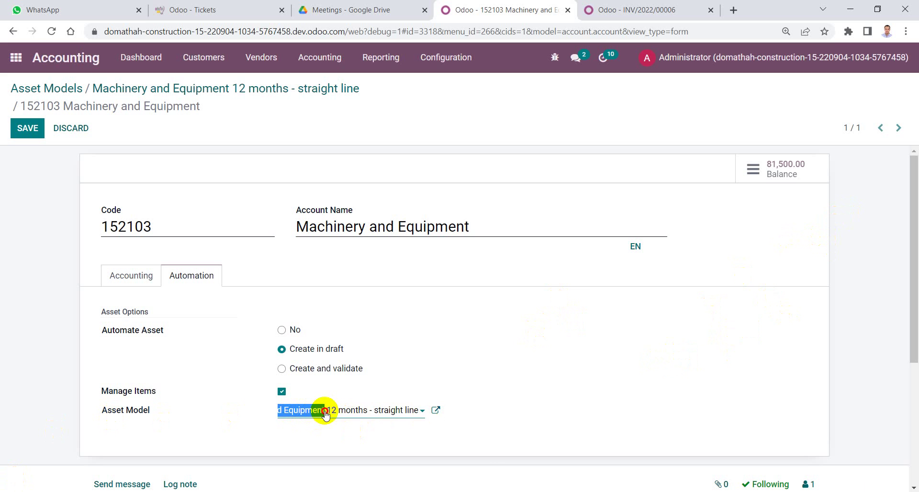
pyautogui.moveTo(488, 230); pyautogui.dragTo(107, 241)
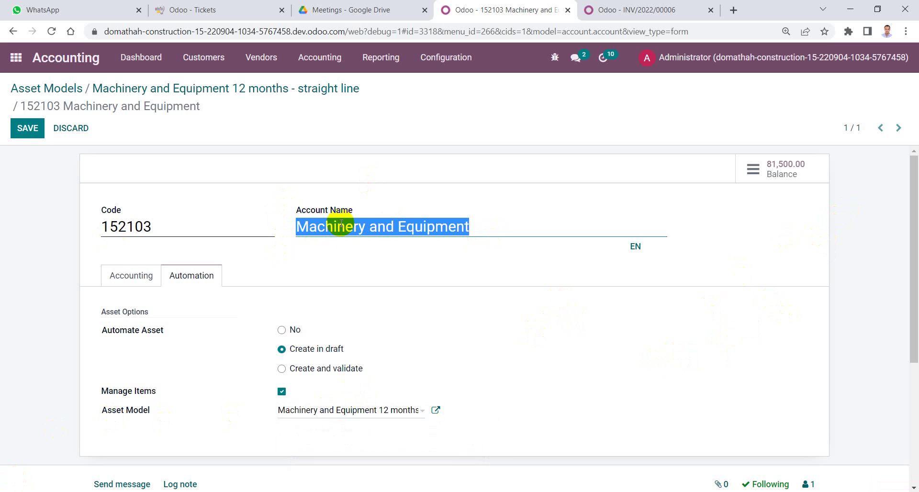
pyautogui.tripleClick(376, 227)
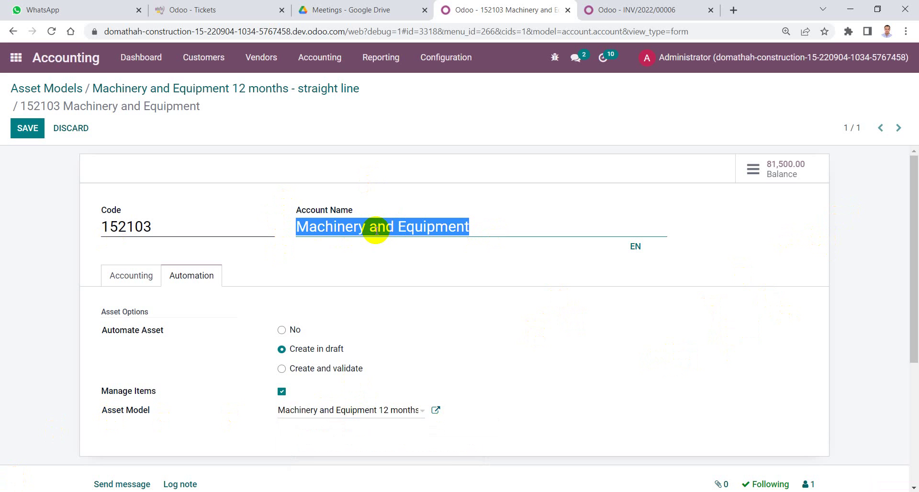
pyautogui.click(25, 129)
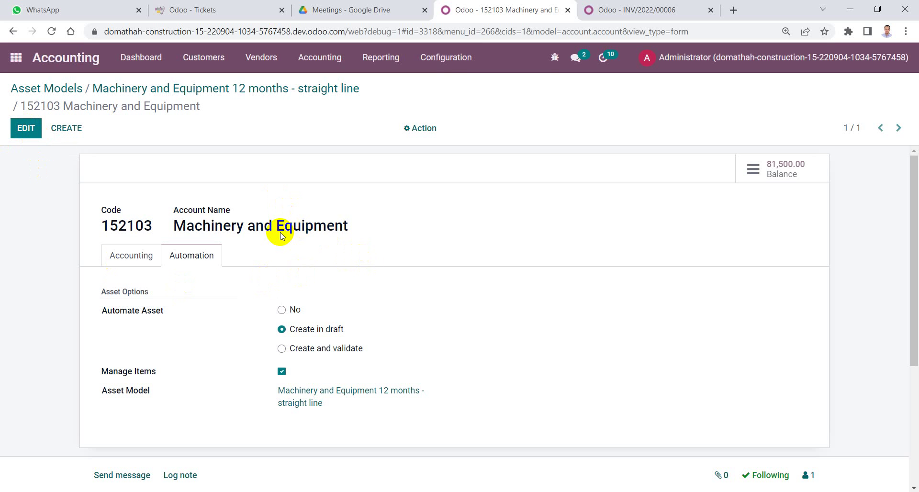
# Open the All / Fixed Assets product category from the accounting configuration.
pyautogui.click(449, 69)
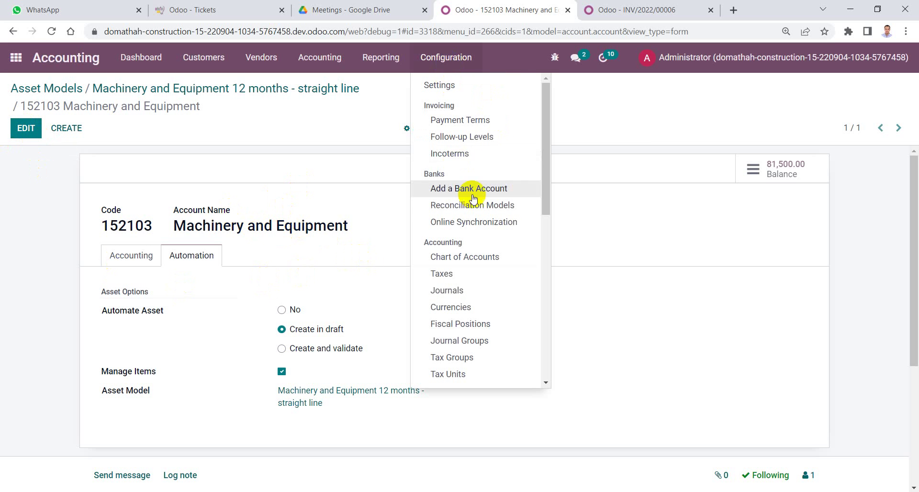
pyautogui.scroll(-5, 476, 206)
pyautogui.scroll(-3, 482, 242)
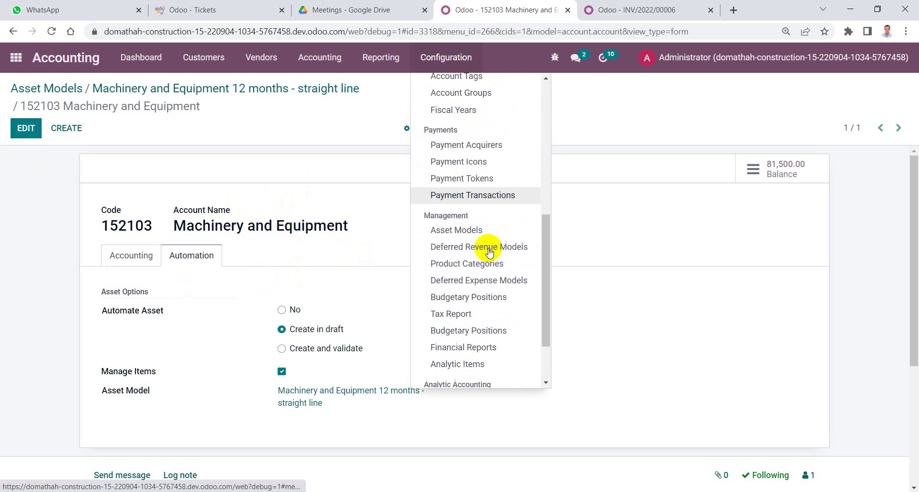
pyautogui.click(466, 220)
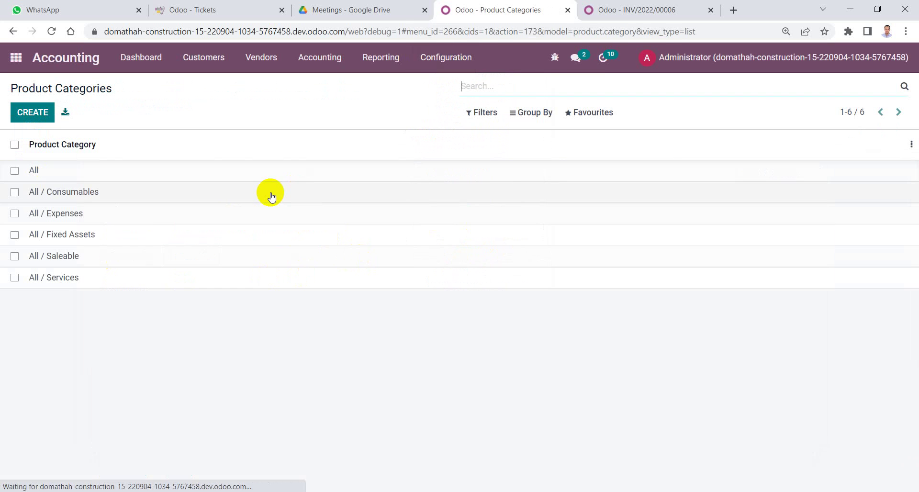
pyautogui.click(432, 59)
pyautogui.scroll(-8, 460, 244)
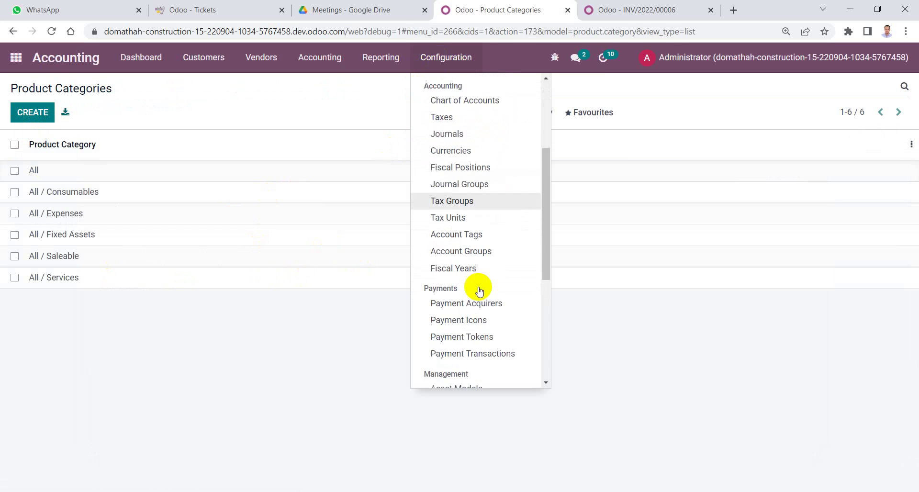
pyautogui.click(473, 221)
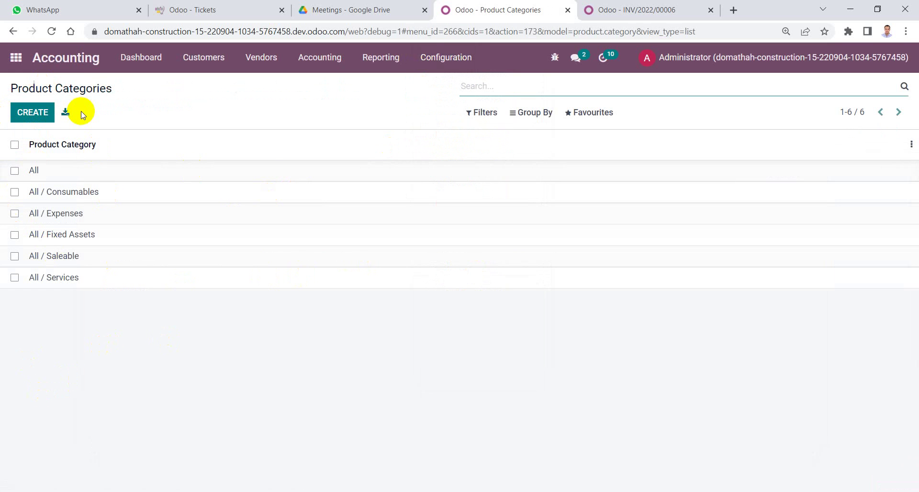
pyautogui.click(59, 236)
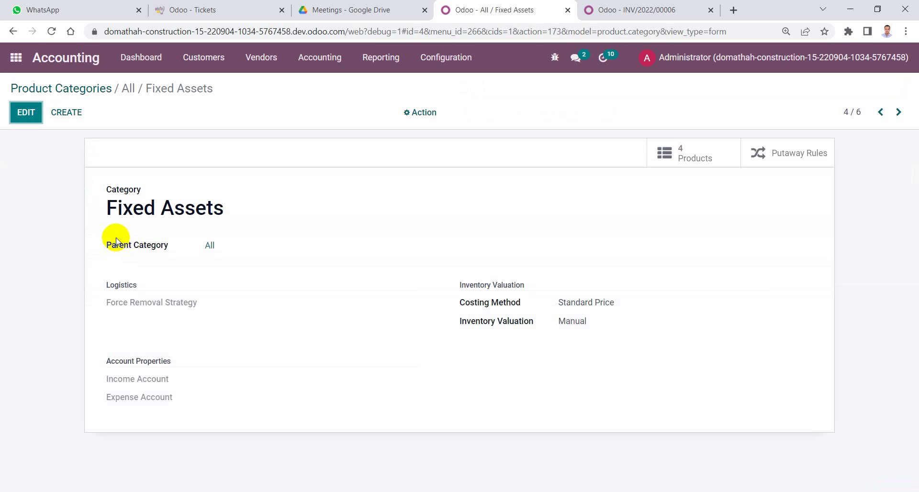
# Review the Fixed Assets category's costing and account fields in edit mode, save it without changes, and open its products.
pyautogui.click(16, 106)
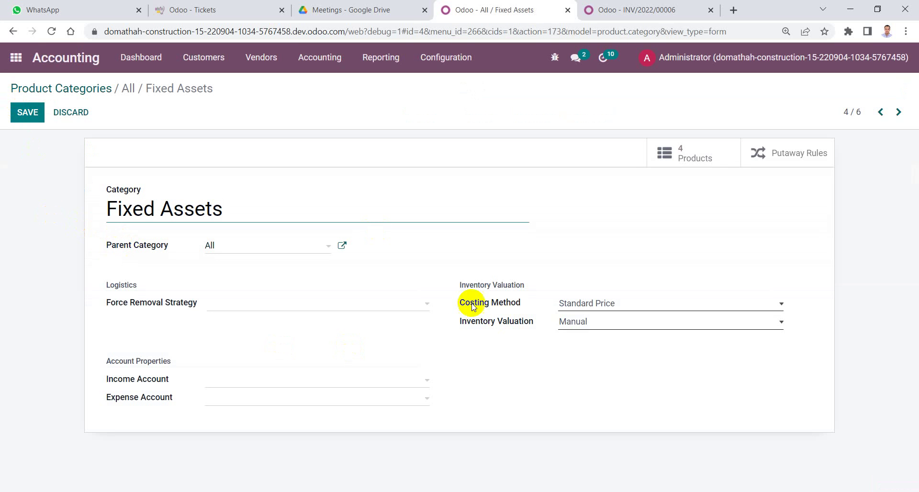
pyautogui.moveTo(246, 211); pyautogui.dragTo(3, 211)
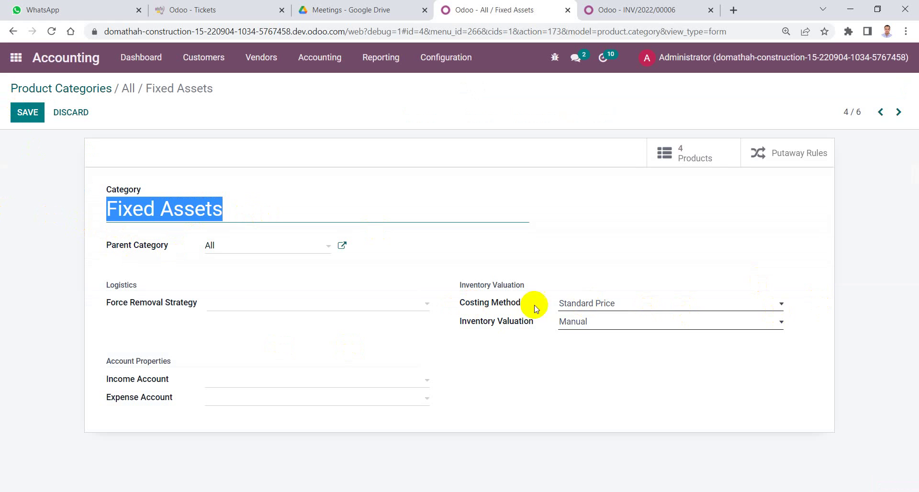
pyautogui.click(625, 303)
pyautogui.click(528, 306)
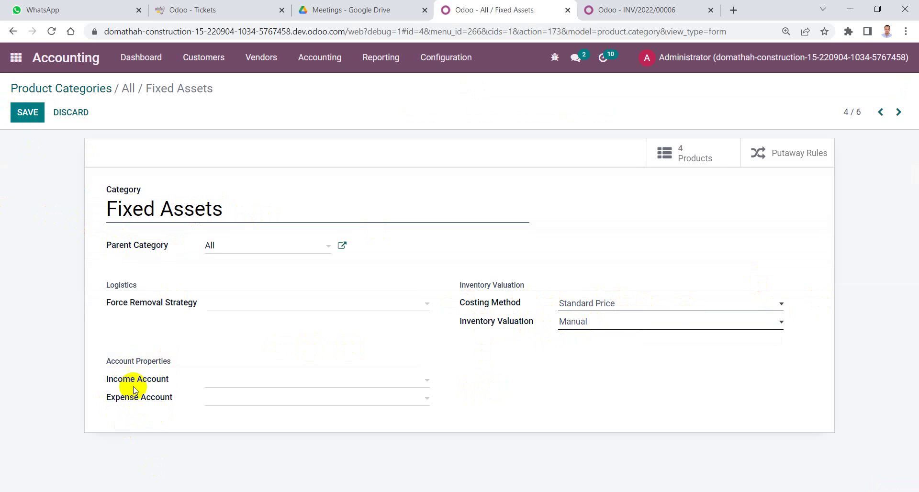
pyautogui.click(30, 114)
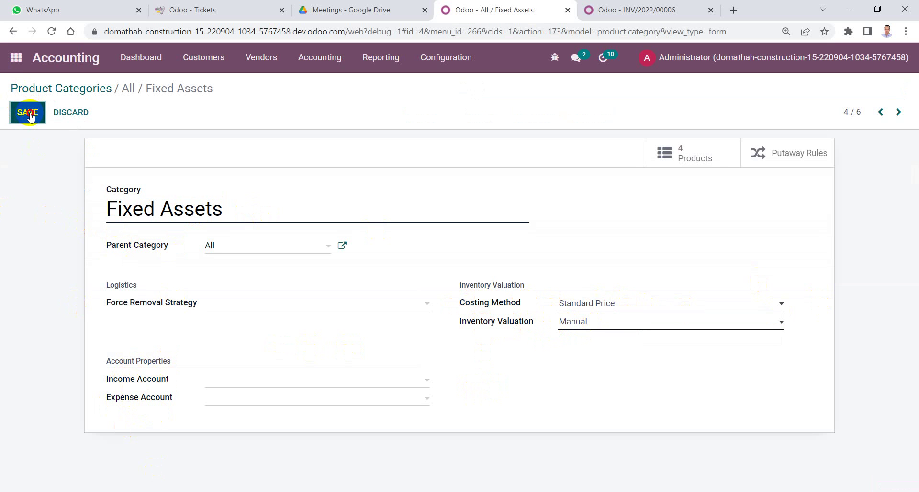
pyautogui.click(682, 157)
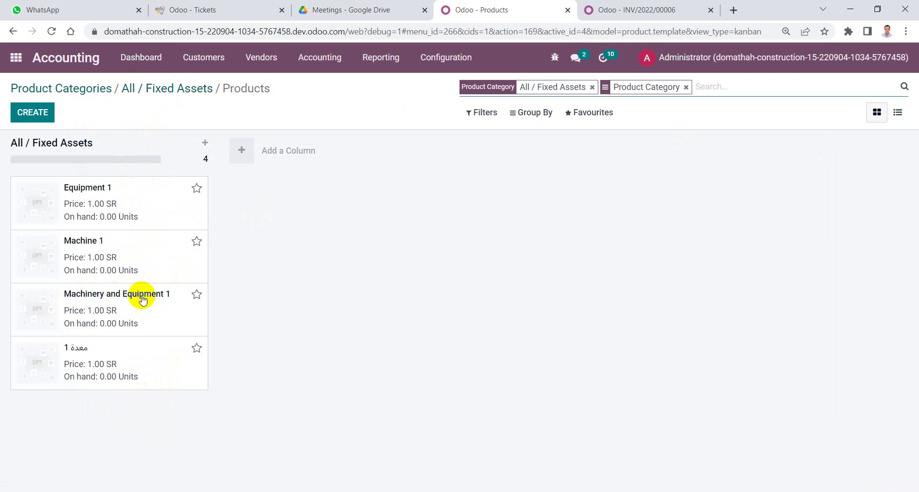
# Open the product Machinery and Equipment 1 for editing and rename it to Machinery and Equipment 2.
pyautogui.click(117, 302)
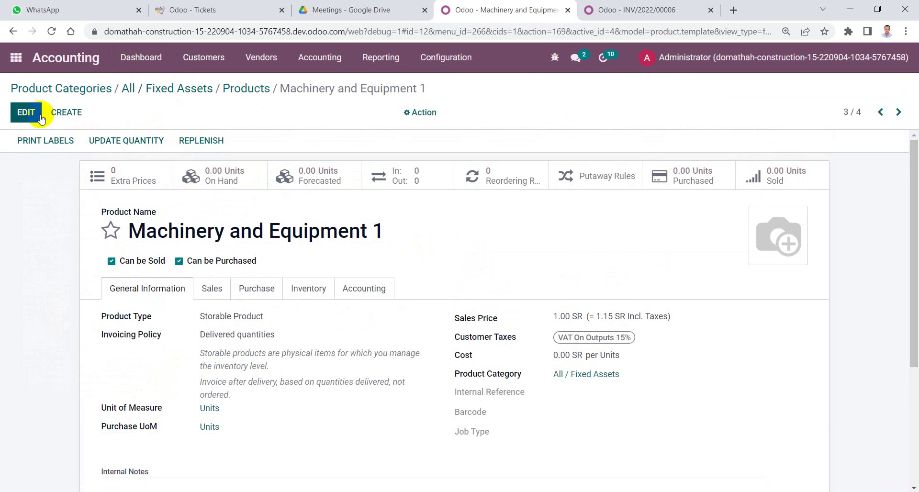
pyautogui.click(27, 112)
pyautogui.moveTo(417, 242); pyautogui.dragTo(10, 240)
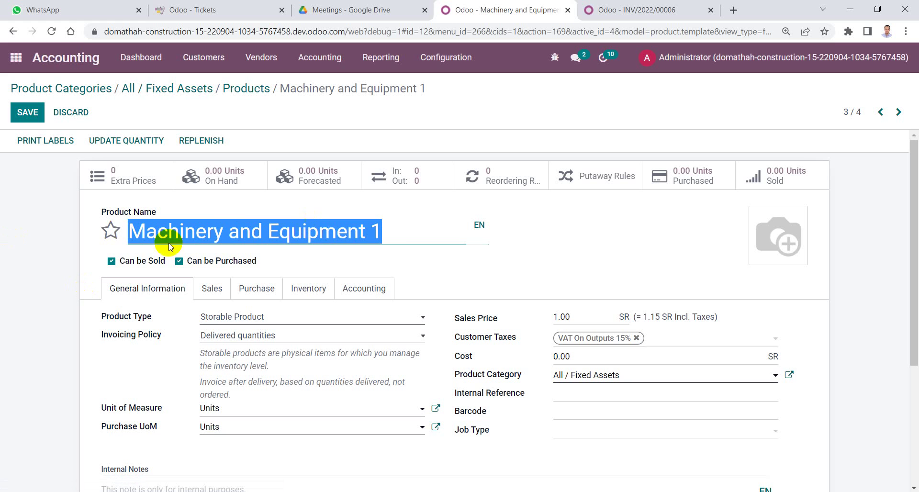
pyautogui.click(348, 229)
pyautogui.moveTo(395, 230); pyautogui.dragTo(368, 232)
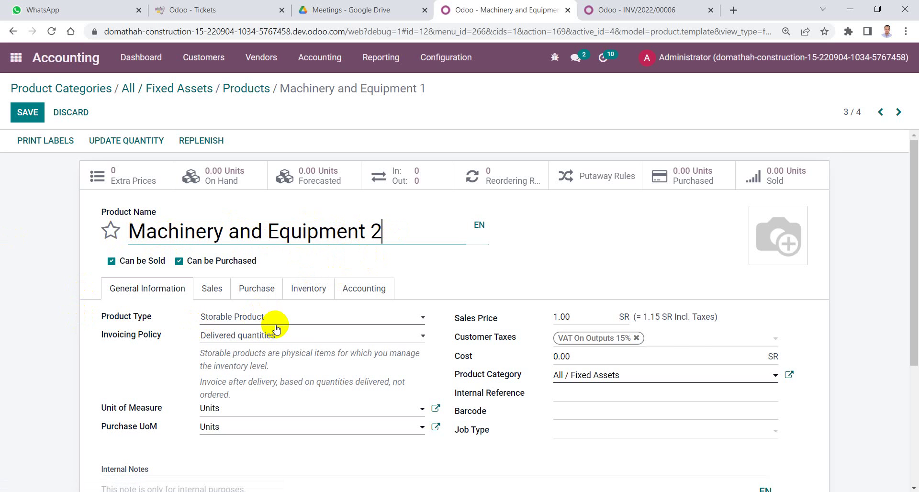
# Check the product's income and expense accounts against its name, and save the renamed product.
pyautogui.click(353, 289)
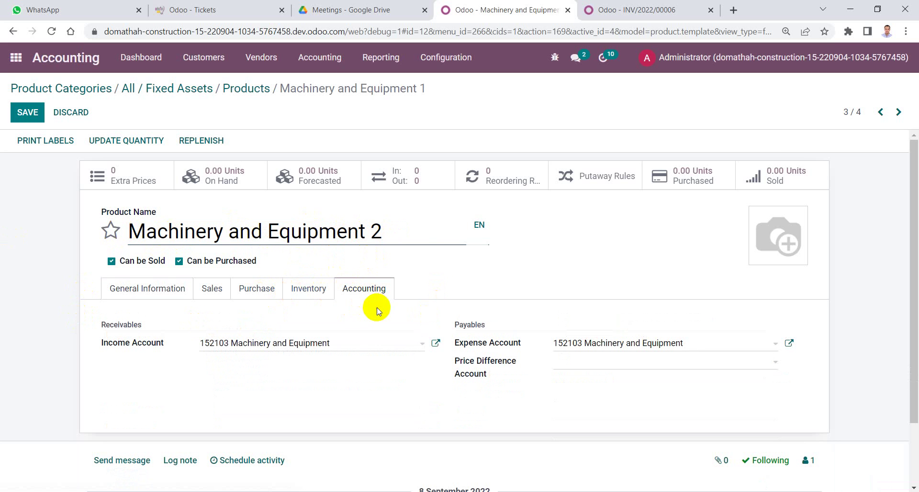
pyautogui.moveTo(709, 343); pyautogui.dragTo(502, 344)
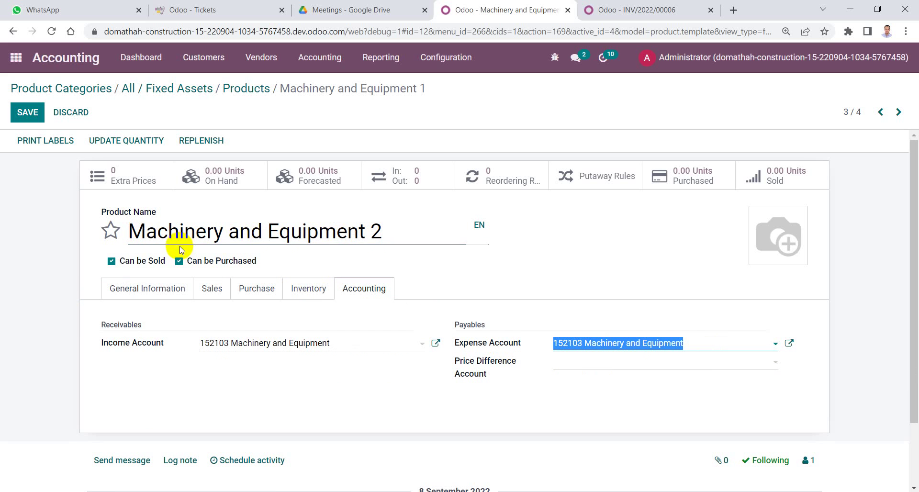
pyautogui.moveTo(127, 231); pyautogui.dragTo(382, 231)
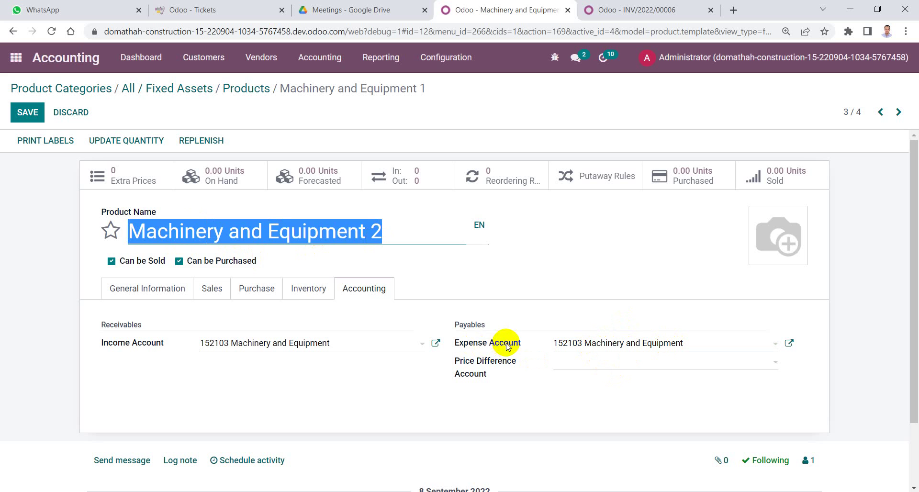
pyautogui.moveTo(503, 342); pyautogui.dragTo(464, 343)
pyautogui.moveTo(163, 343); pyautogui.dragTo(108, 343)
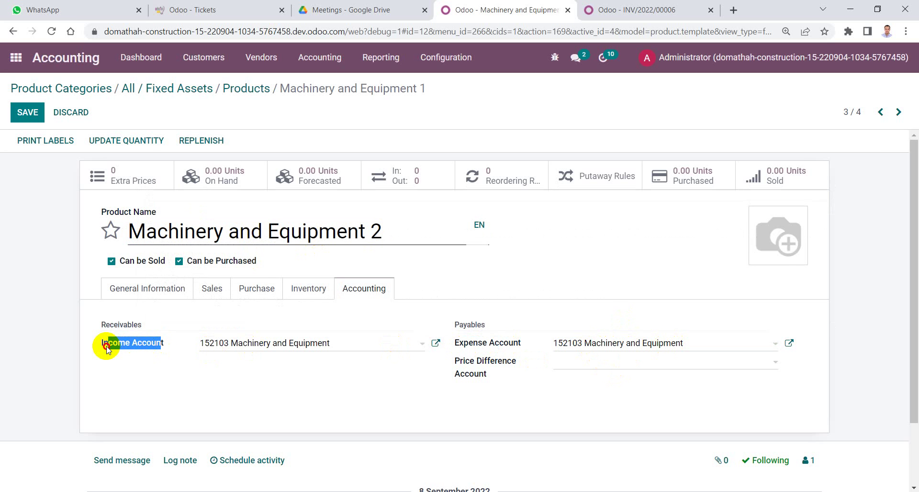
pyautogui.click(22, 114)
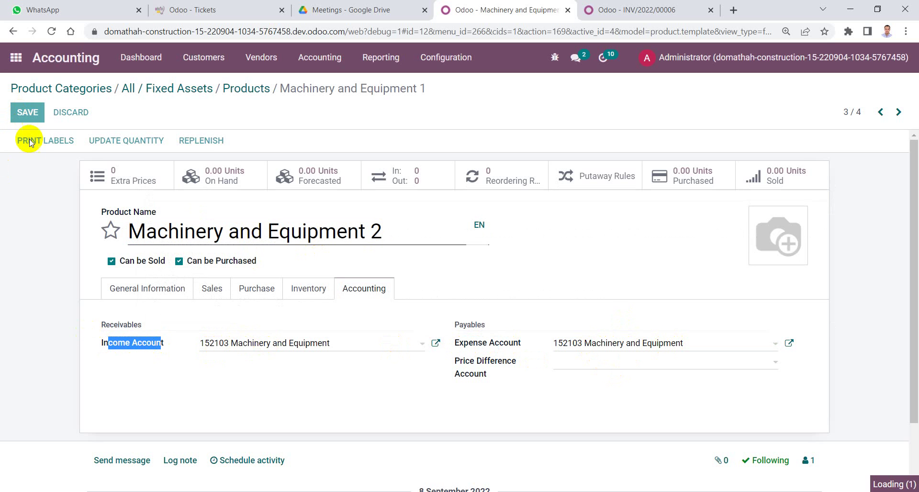
pyautogui.moveTo(383, 256); pyautogui.dragTo(132, 254)
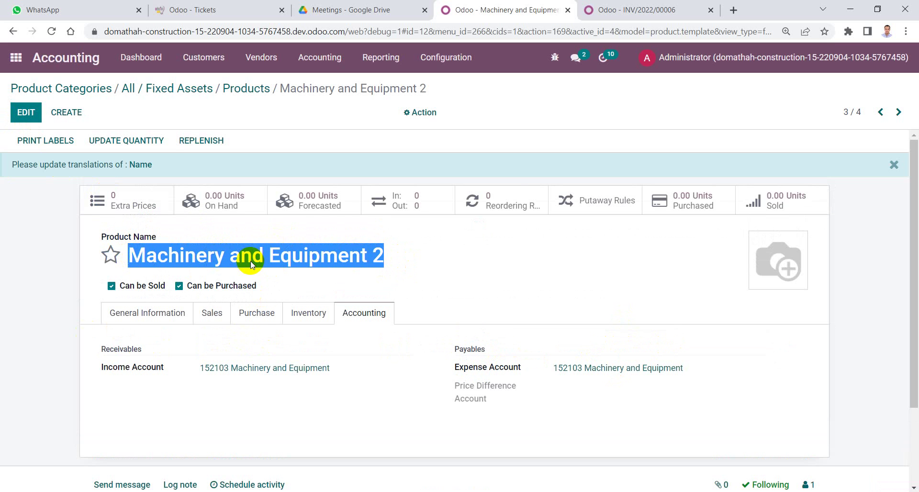
# Create a new vendor bill and select vendor1 as the vendor.
pyautogui.click(248, 59)
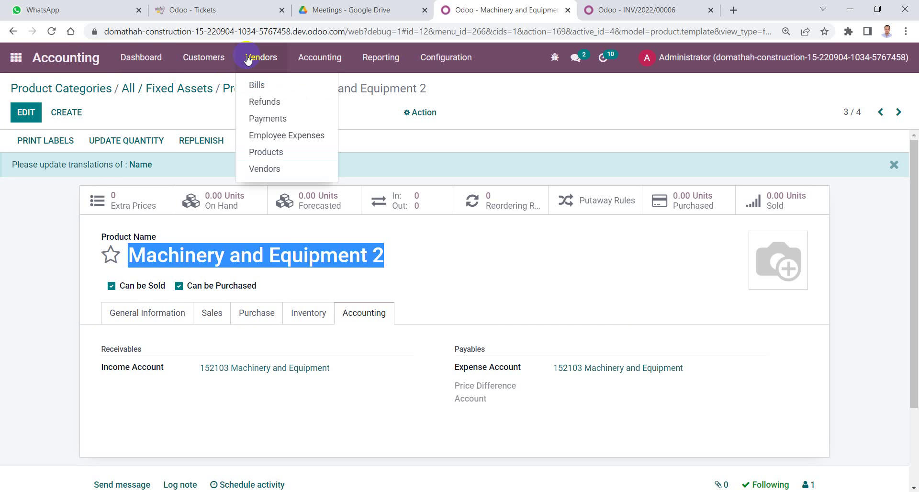
pyautogui.click(263, 91)
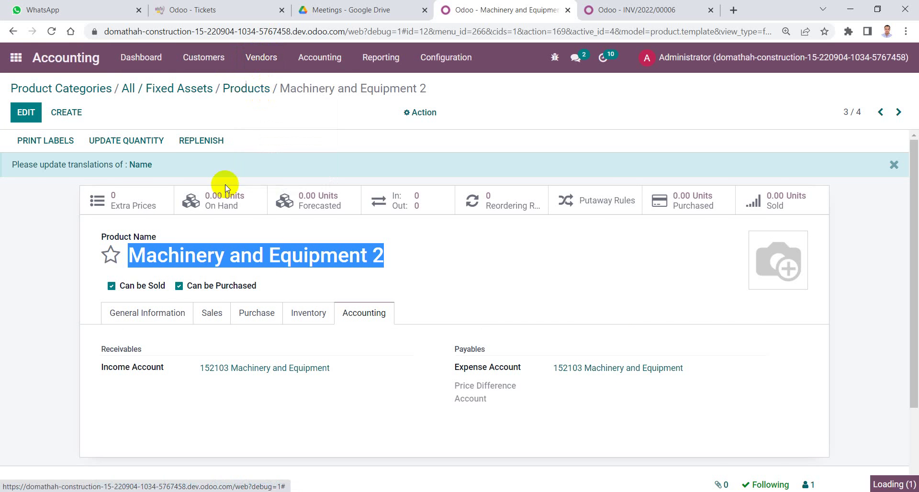
pyautogui.click(30, 109)
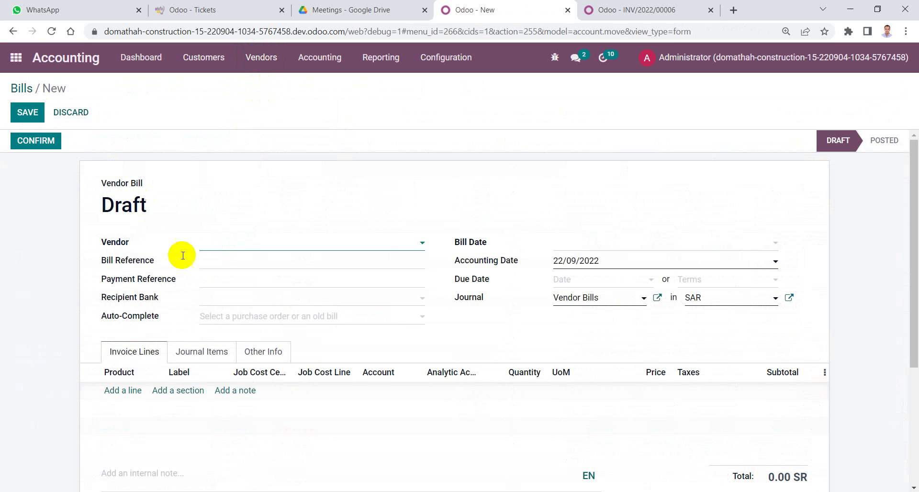
pyautogui.click(233, 247)
pyautogui.click(240, 266)
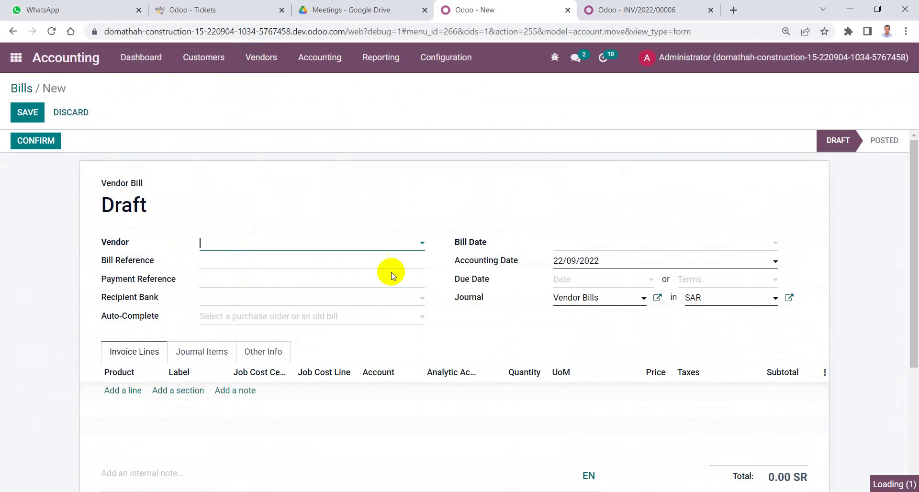
# Set both the bill date and the accounting date to 01/01/2022.
pyautogui.click(576, 242)
pyautogui.click(598, 275)
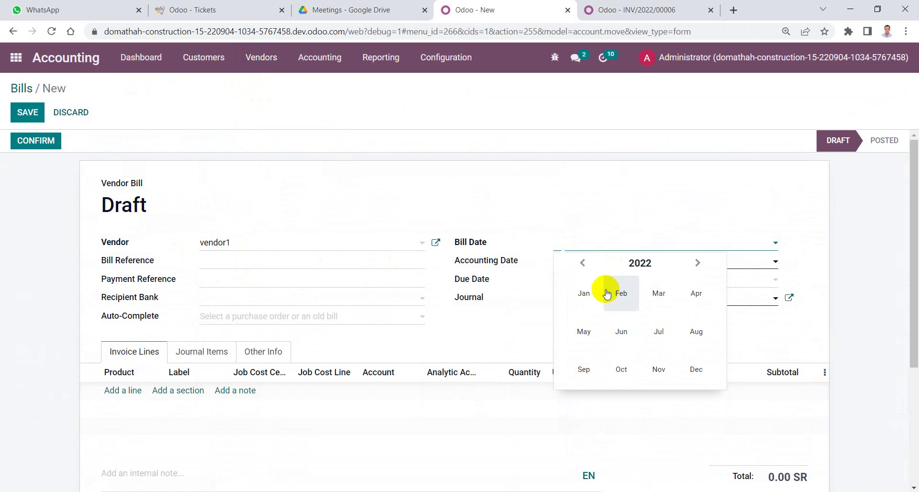
pyautogui.click(583, 295)
pyautogui.click(691, 308)
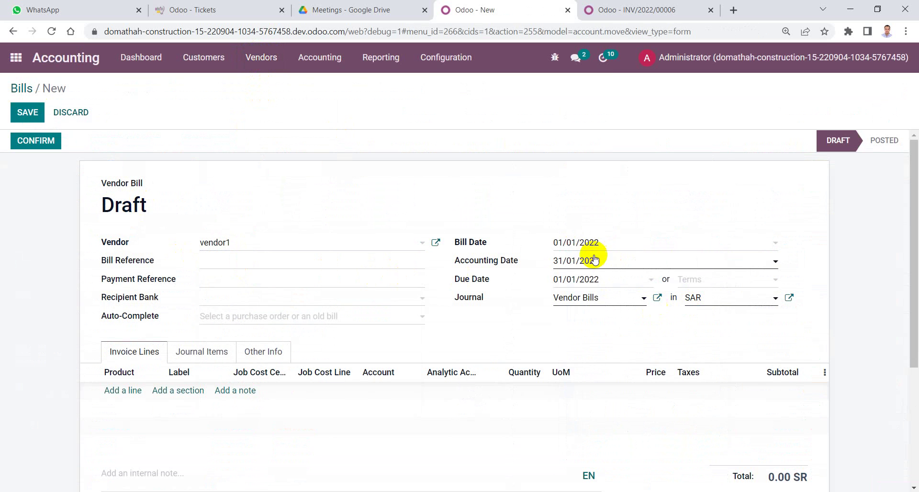
pyautogui.click(572, 260)
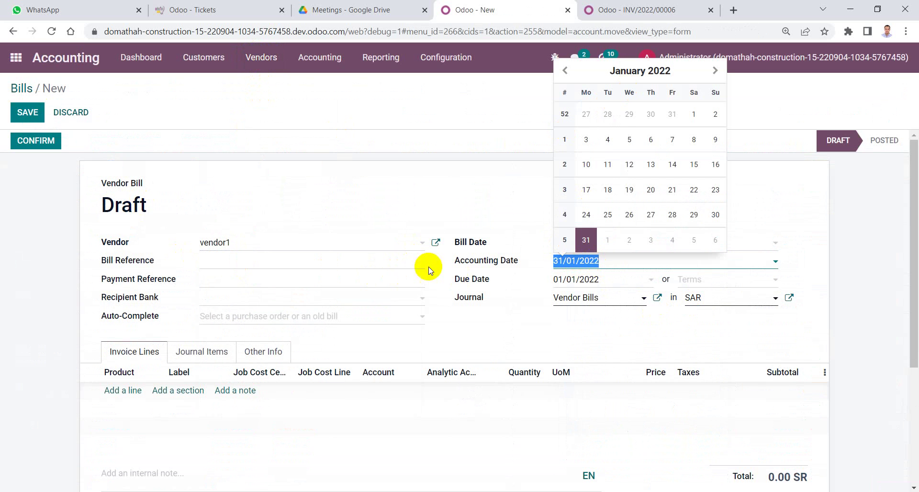
pyautogui.click(638, 72)
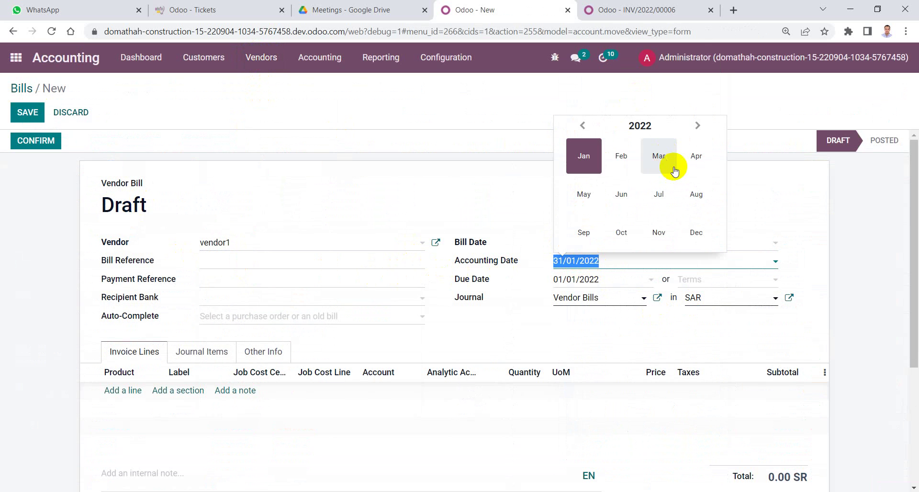
pyautogui.click(584, 155)
pyautogui.click(691, 116)
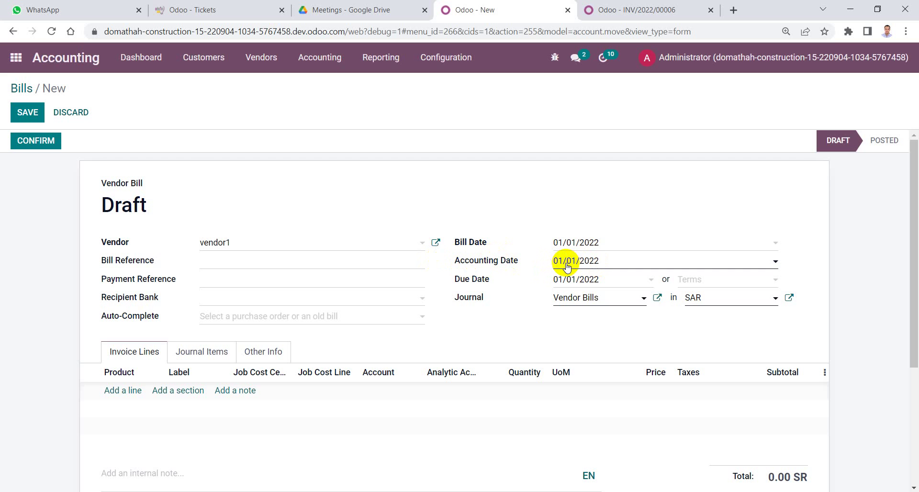
# Add an invoice line to the bill for the product Machinery and Equipment 2.
pyautogui.click(124, 390)
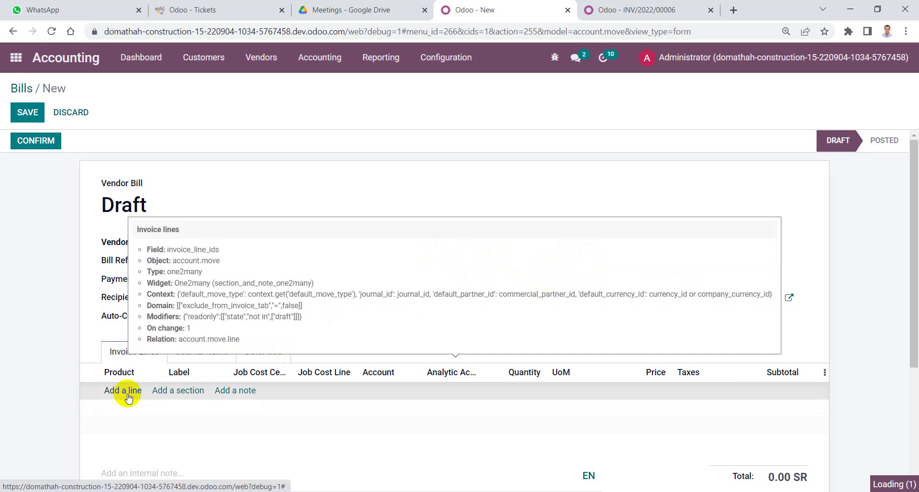
pyautogui.write('Equipment 2')
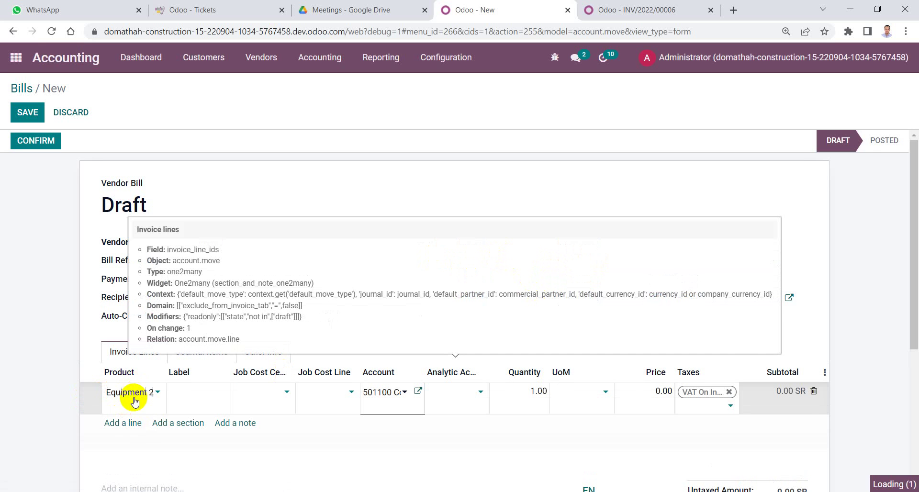
pyautogui.click(161, 416)
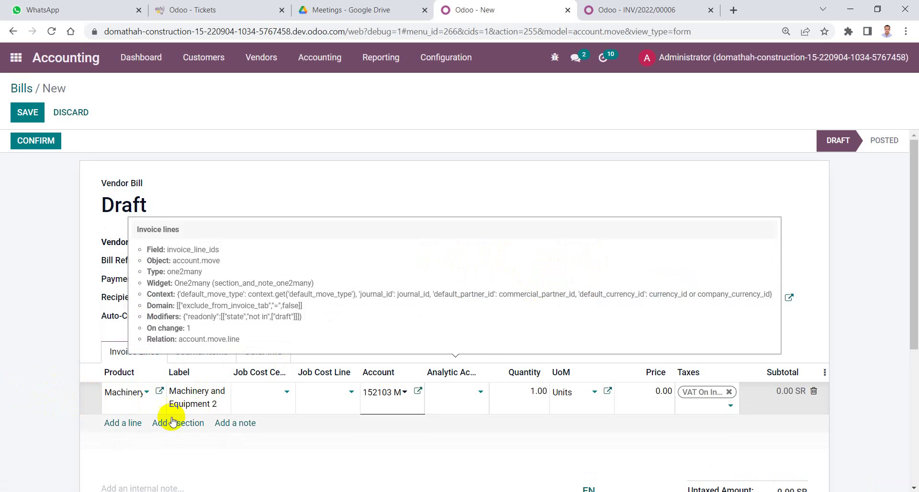
pyautogui.click(6, 334)
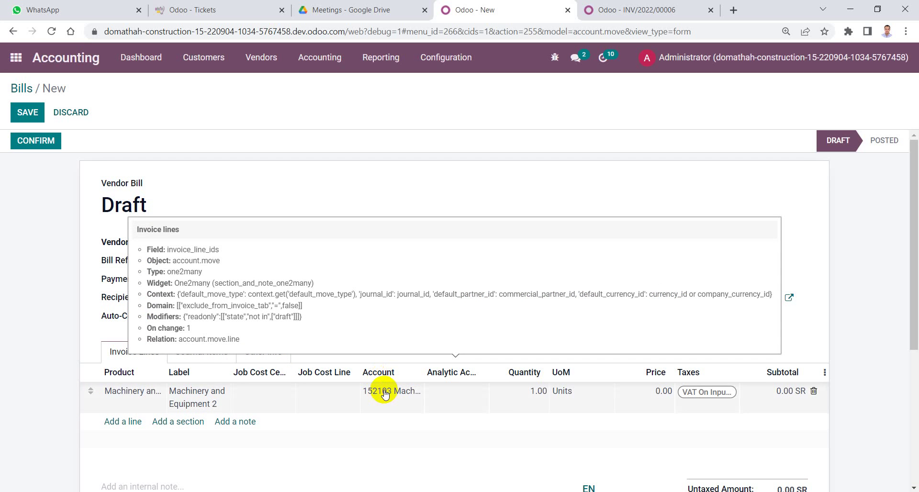
# Set the invoice line's quantity to 5 and its price to 2000, check the bill totals, and save the bill.
pyautogui.click(531, 413)
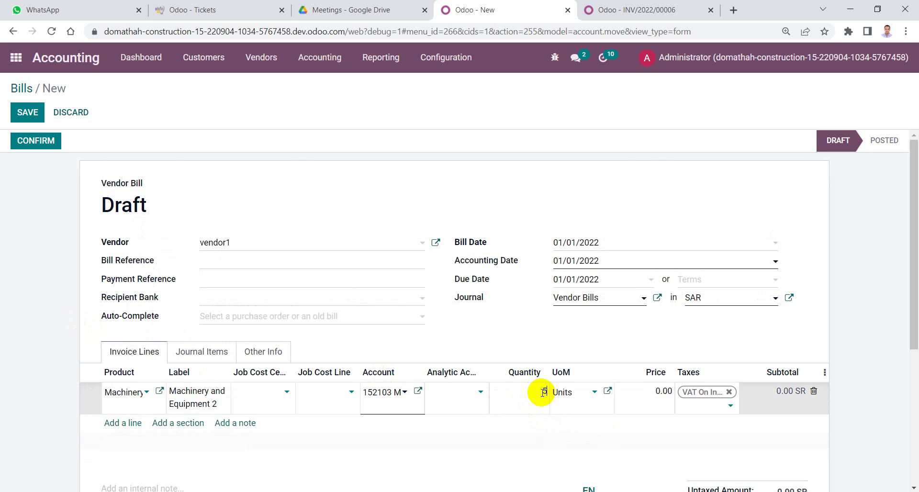
pyautogui.click(641, 393)
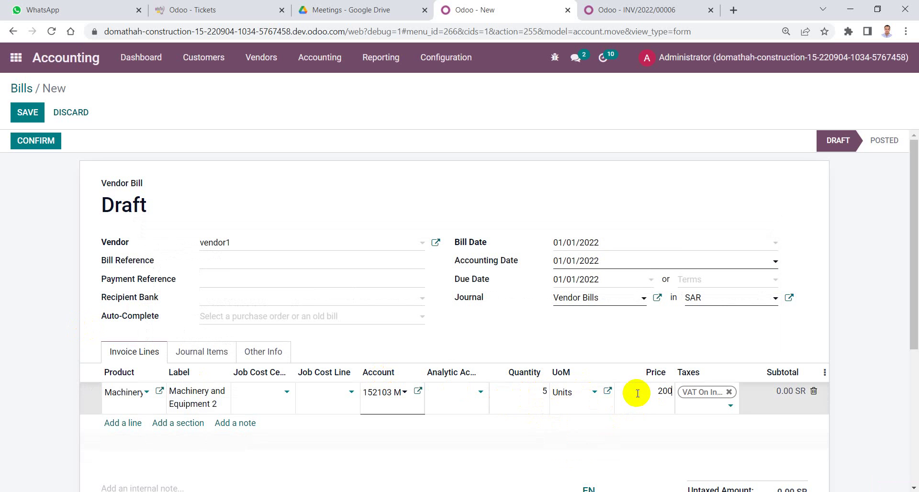
pyautogui.click(597, 334)
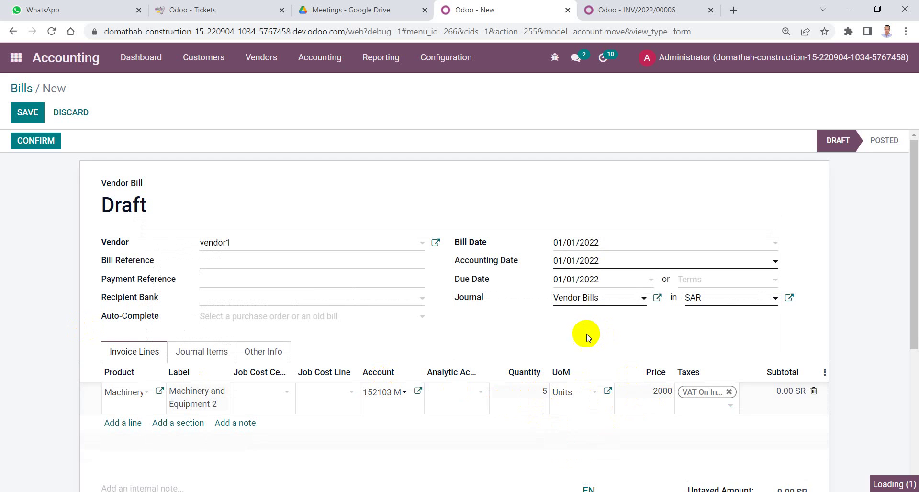
pyautogui.scroll(-3, 644, 418)
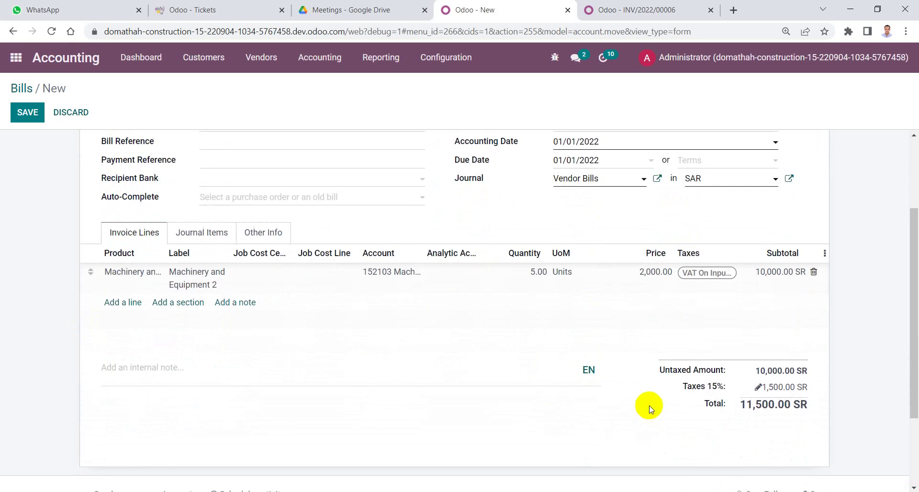
pyautogui.scroll(3, 648, 406)
pyautogui.click(21, 117)
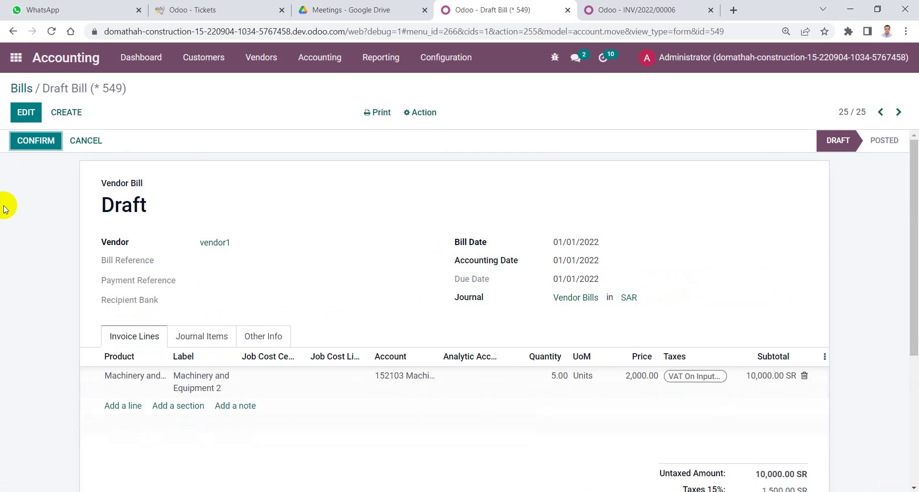
# Confirm the draft vendor bill to post it.
pyautogui.click(51, 148)
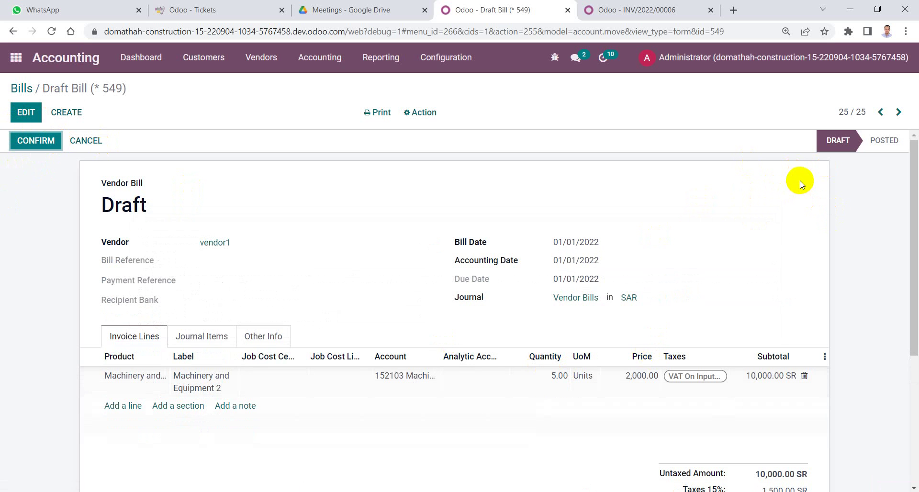
pyautogui.moveTo(130, 378)
pyautogui.click(34, 146)
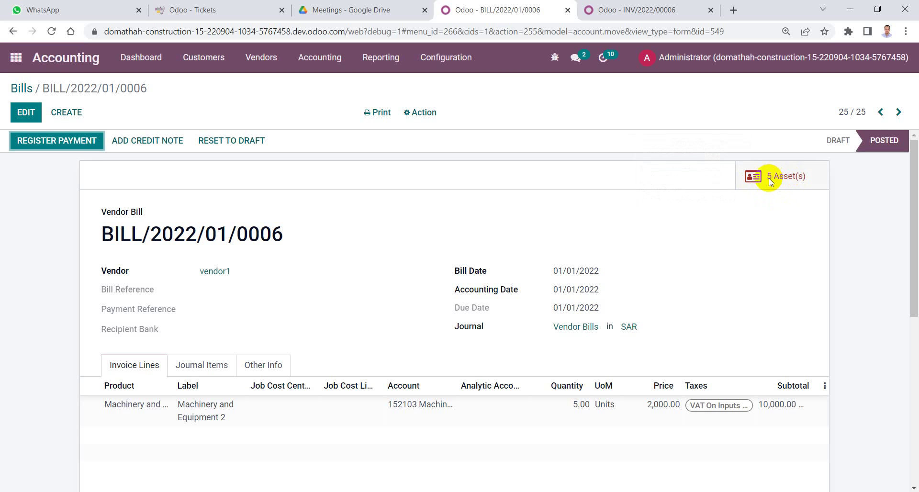
# Open the assets generated from the bill and review the values, model and depreciation settings of Machinery and Equipment 2 (1 of 5).
pyautogui.click(763, 193)
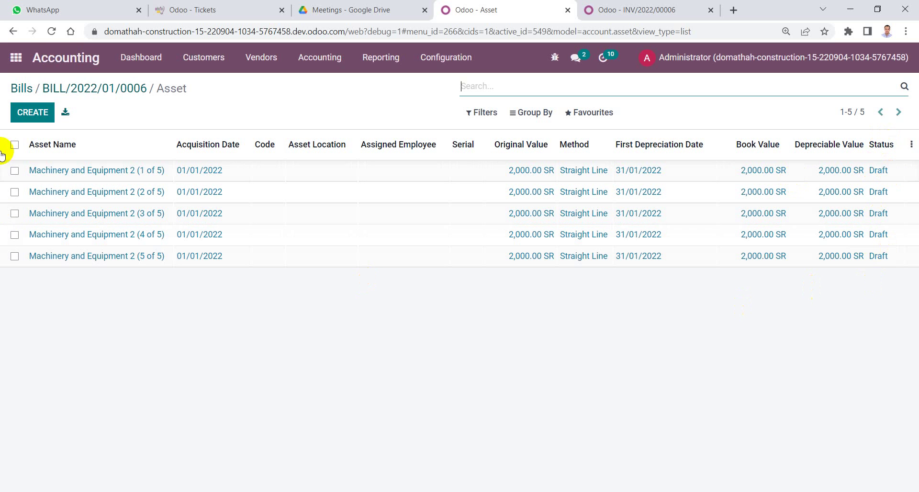
pyautogui.click(73, 175)
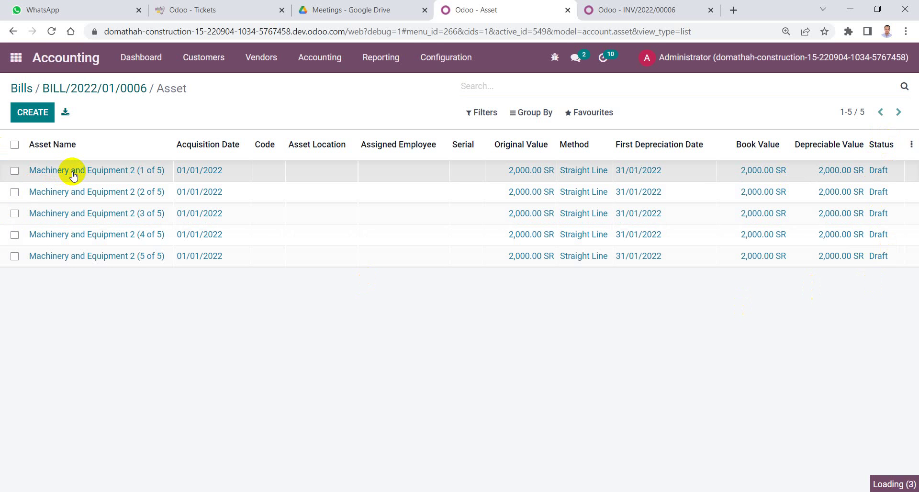
pyautogui.scroll(-10, 294, 256)
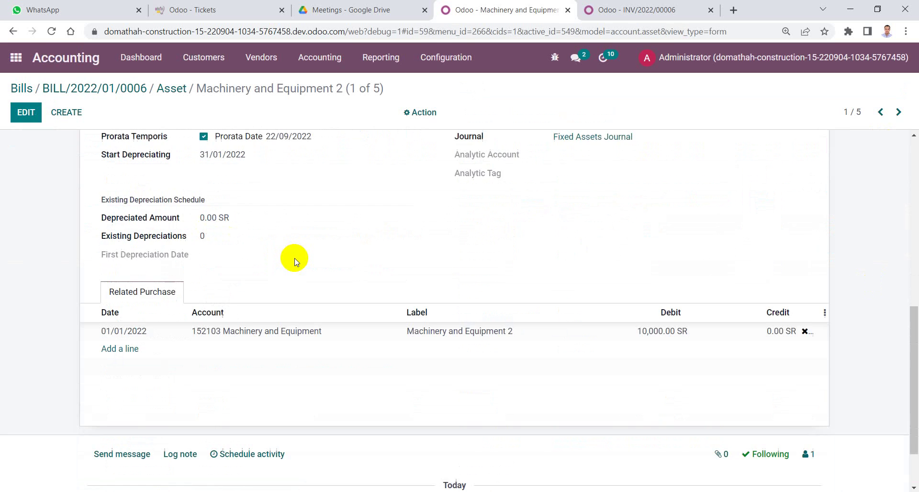
pyautogui.scroll(6, 294, 259)
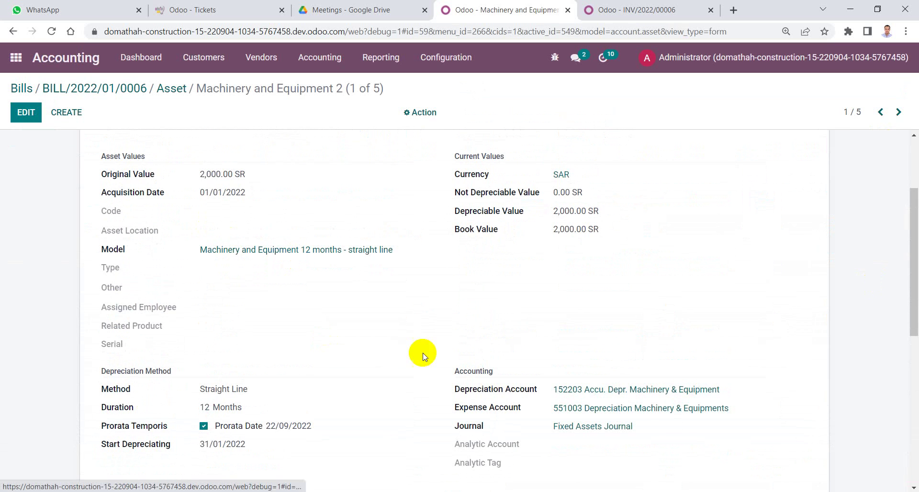
pyautogui.scroll(-1, 365, 425)
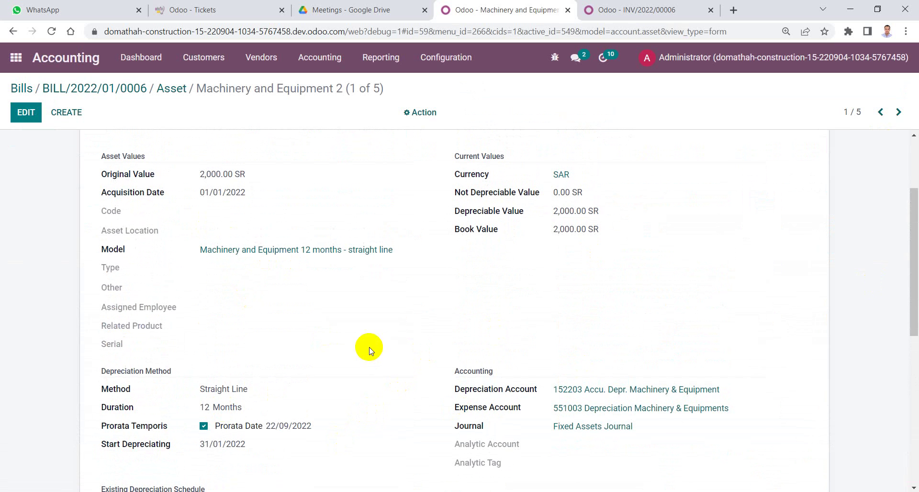
pyautogui.scroll(2, 315, 340)
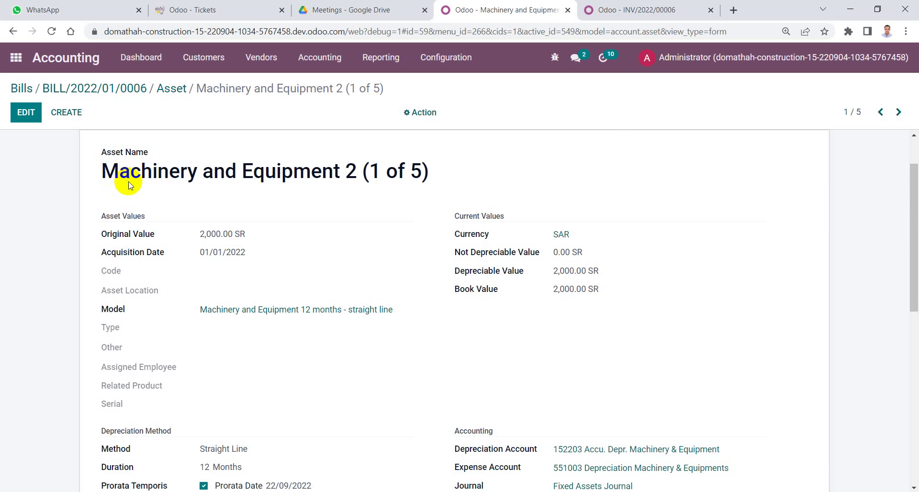
# Open Machinery and Equipment 2 (1 of 5) for editing, review its asset and depreciation fields, and save it.
pyautogui.click(22, 112)
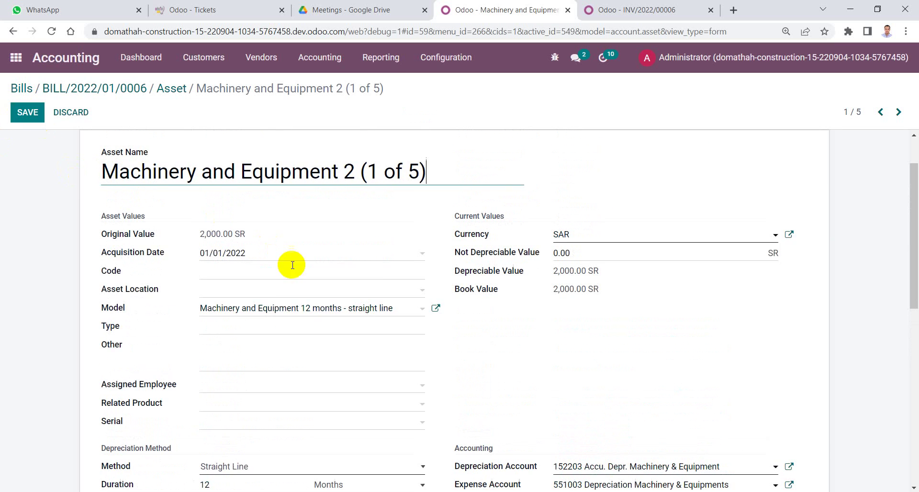
pyautogui.scroll(-5, 293, 262)
pyautogui.scroll(5, 298, 297)
pyautogui.scroll(-3, 298, 297)
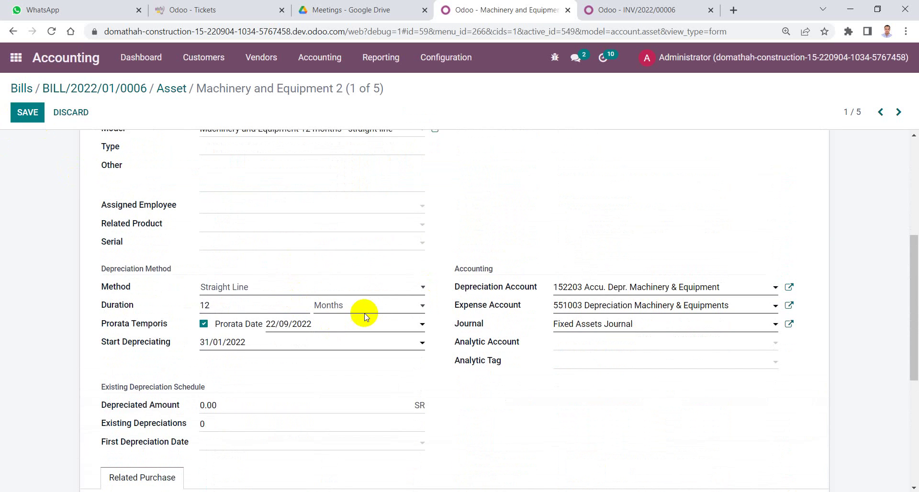
pyautogui.scroll(4, 359, 314)
pyautogui.click(23, 115)
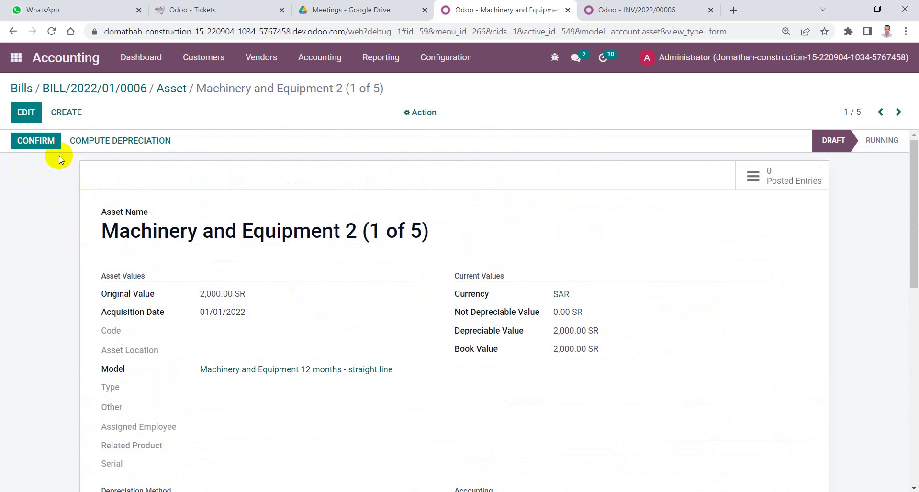
# Compute the depreciation of Machinery and Equipment 2 (1 of 5) and review the generated depreciation board.
pyautogui.click(110, 143)
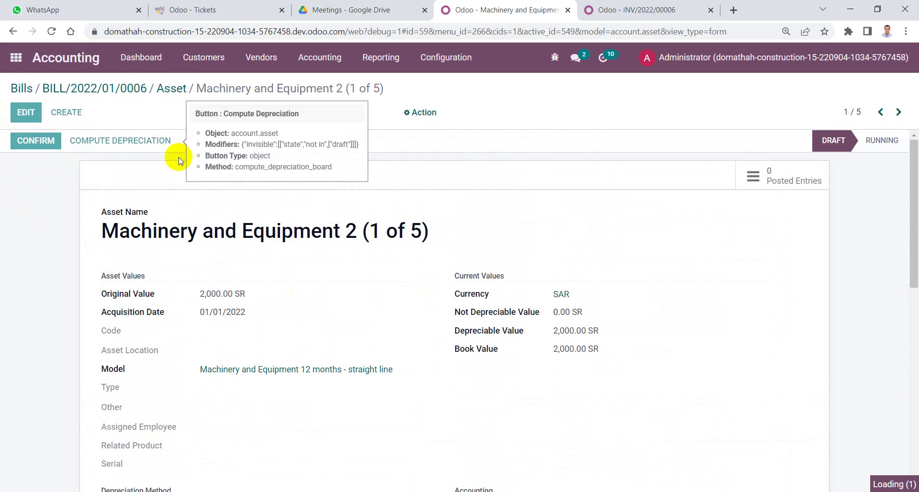
pyautogui.scroll(-5, 177, 252)
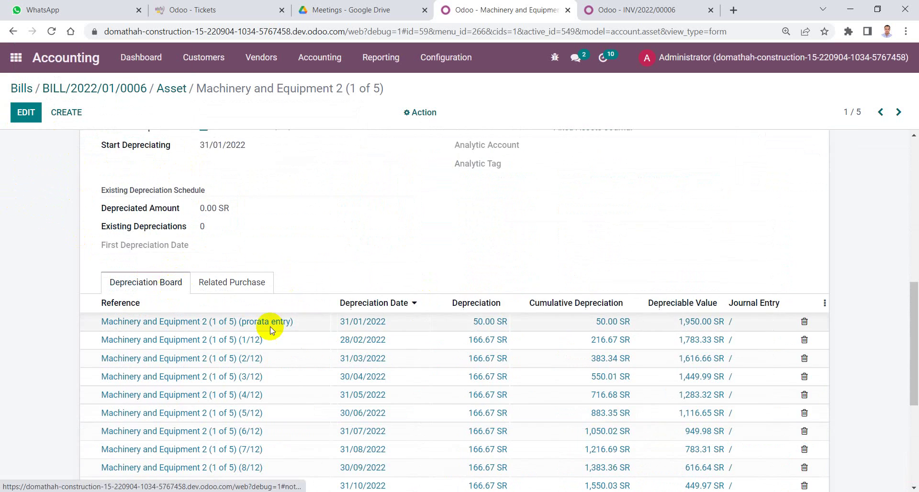
pyautogui.scroll(-4, 276, 341)
pyautogui.scroll(3, 276, 341)
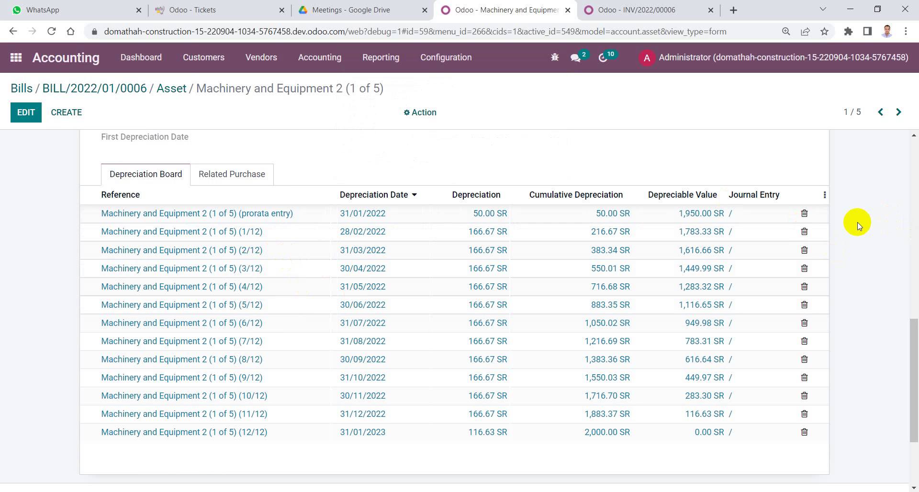
pyautogui.scroll(6, 293, 311)
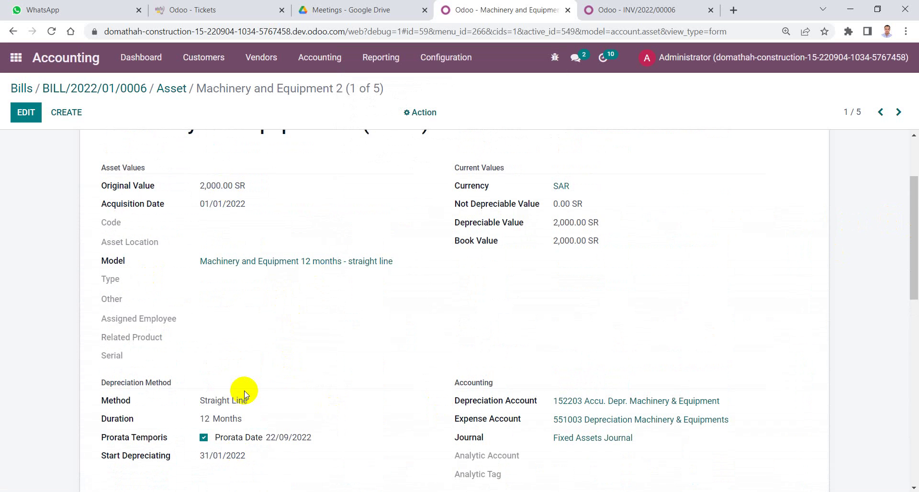
pyautogui.scroll(3, 244, 394)
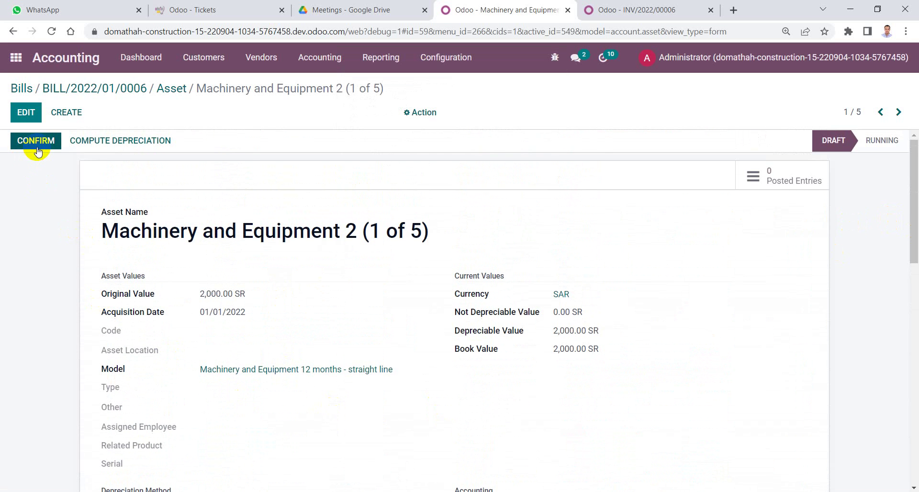
# Confirm the draft asset and review the journal entries on its depreciation board.
pyautogui.click(36, 145)
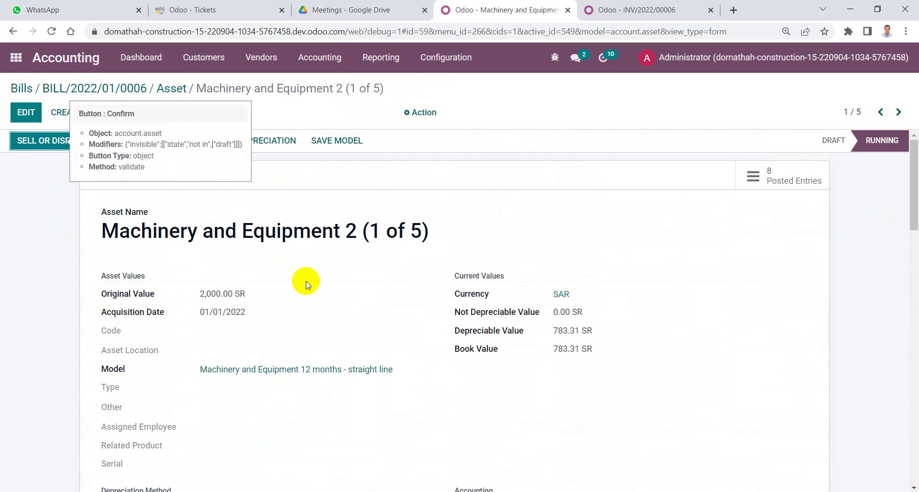
pyautogui.scroll(-10, 308, 289)
pyautogui.scroll(-2, 312, 295)
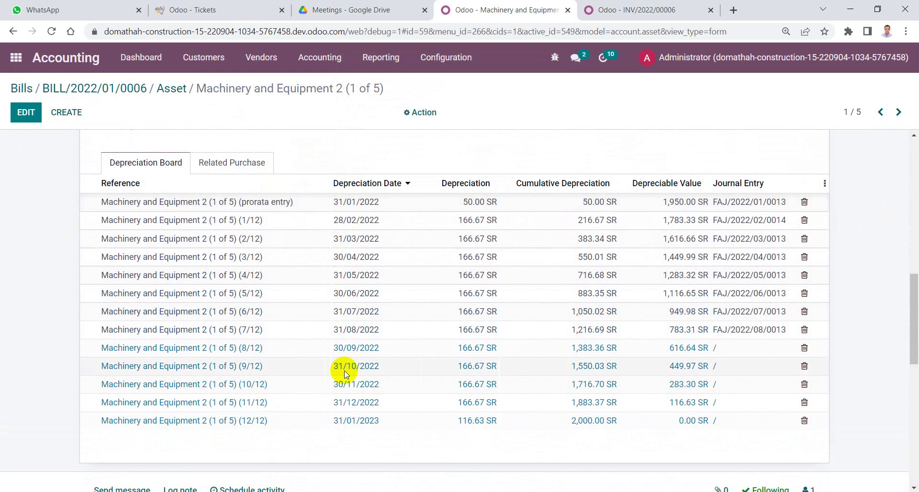
pyautogui.moveTo(340, 216)
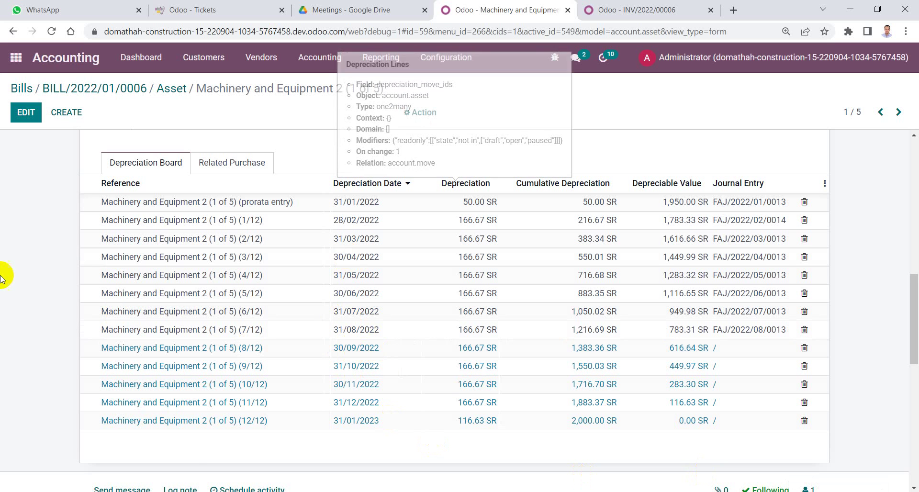
pyautogui.scroll(6, 48, 255)
pyautogui.scroll(5, 47, 255)
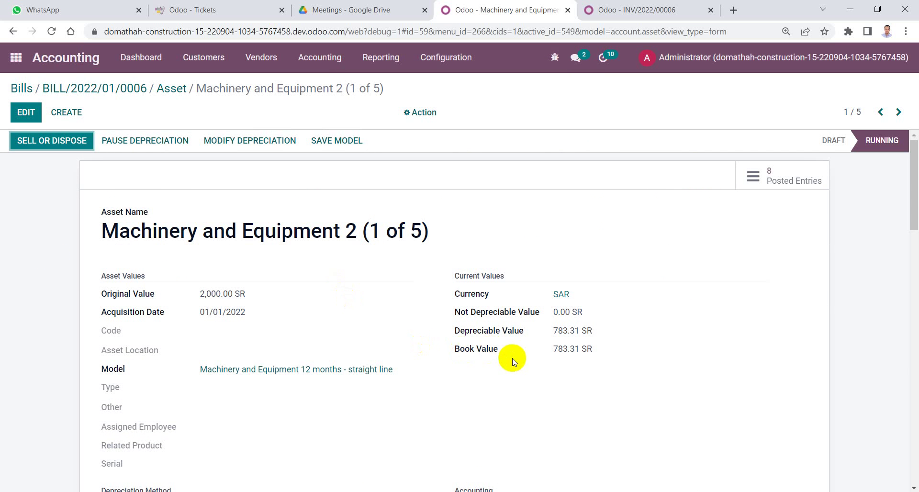
# Check the running asset's book value and depreciable value.
pyautogui.click(558, 351)
pyautogui.doubleClick(558, 351)
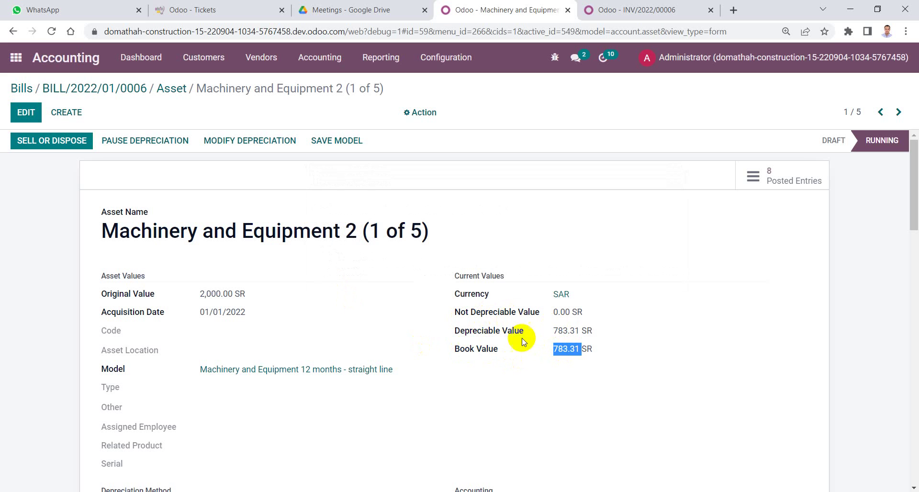
pyautogui.doubleClick(566, 336)
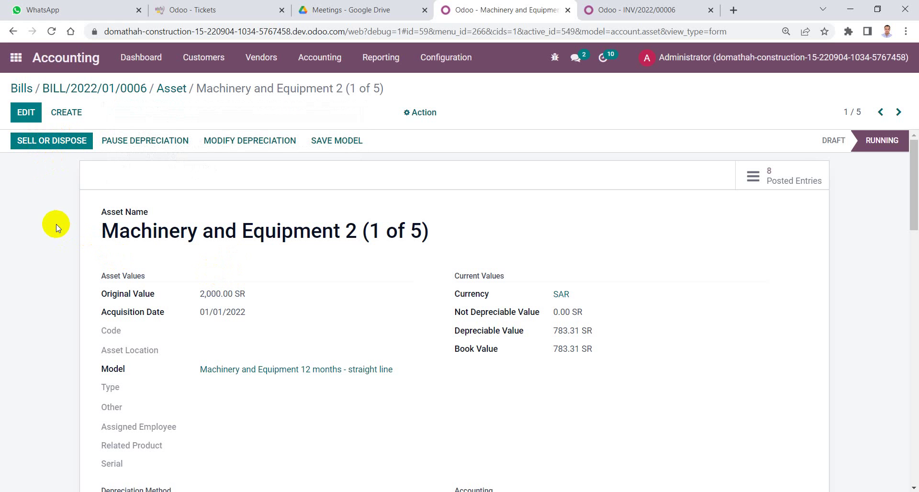
pyautogui.moveTo(243, 235); pyautogui.dragTo(250, 237)
# Switch to Calculator, subtract 783.31 from 1000, and put the calculator away.
pyautogui.click(308, 491)
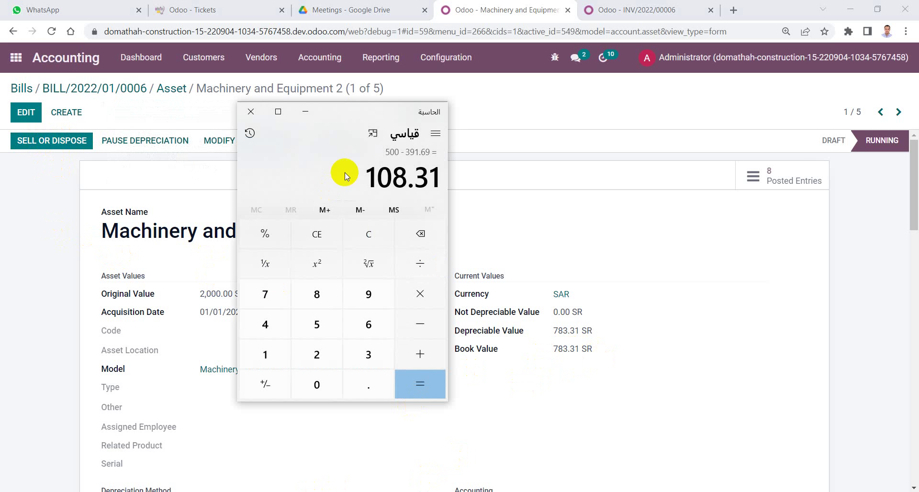
pyautogui.click(369, 234)
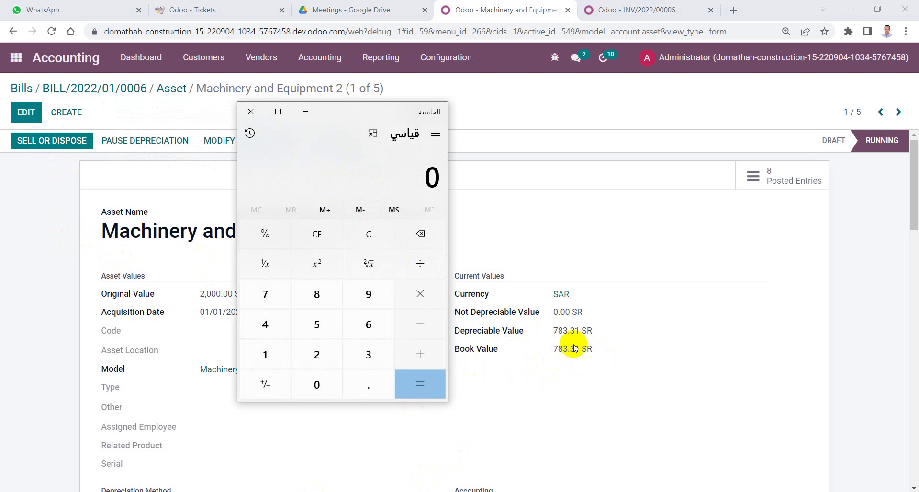
pyautogui.click(269, 353)
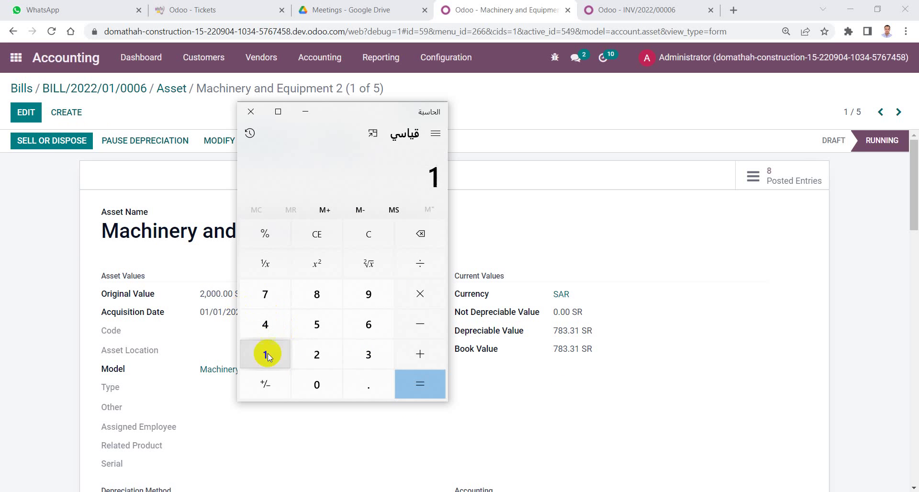
pyautogui.click(316, 383)
pyautogui.click(418, 324)
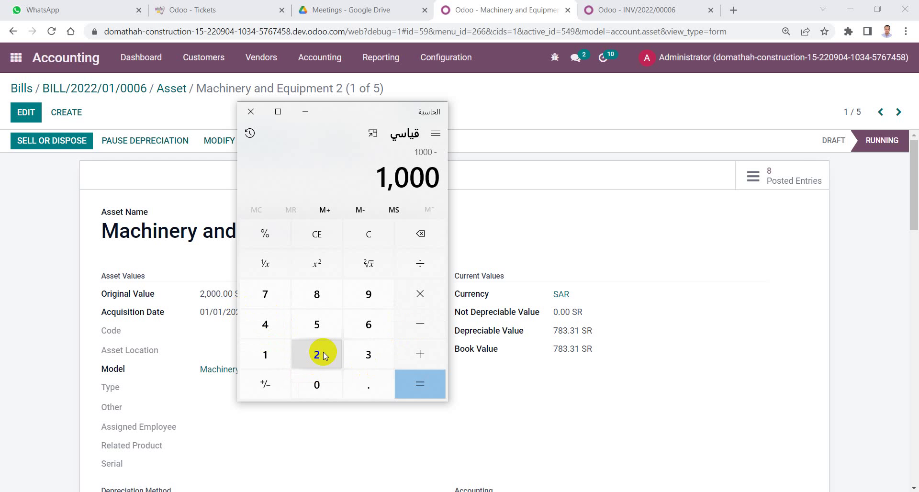
pyautogui.click(273, 299)
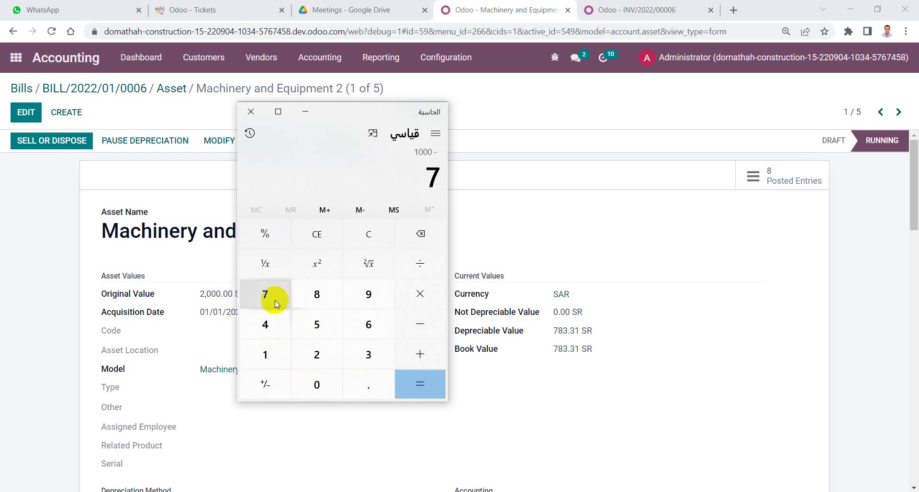
pyautogui.click(316, 294)
pyautogui.click(368, 355)
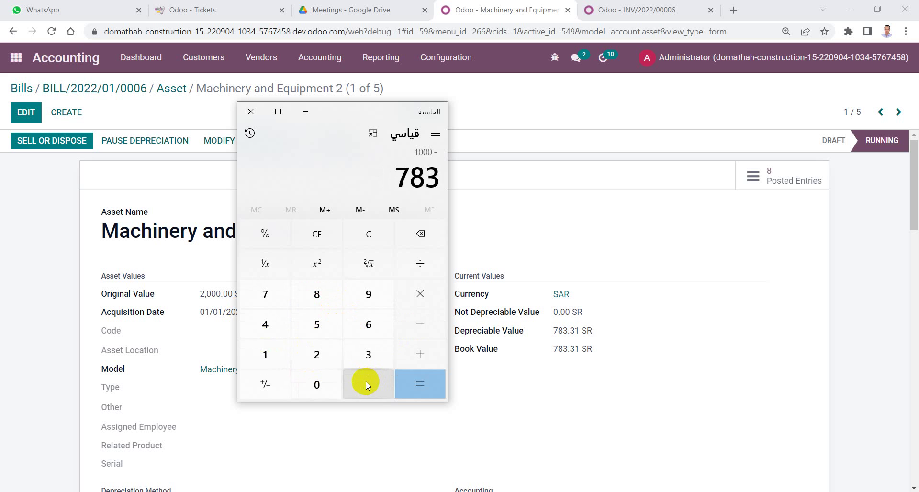
pyautogui.click(367, 382)
pyautogui.click(371, 357)
pyautogui.click(263, 355)
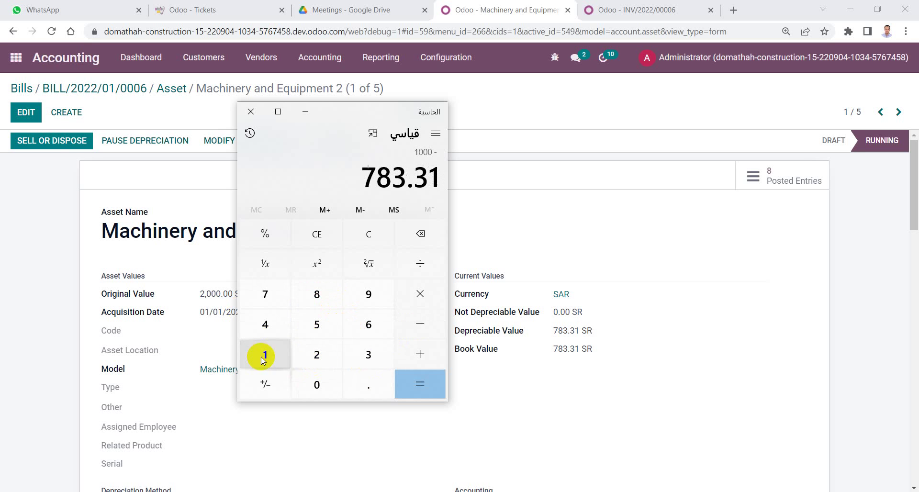
pyautogui.click(428, 377)
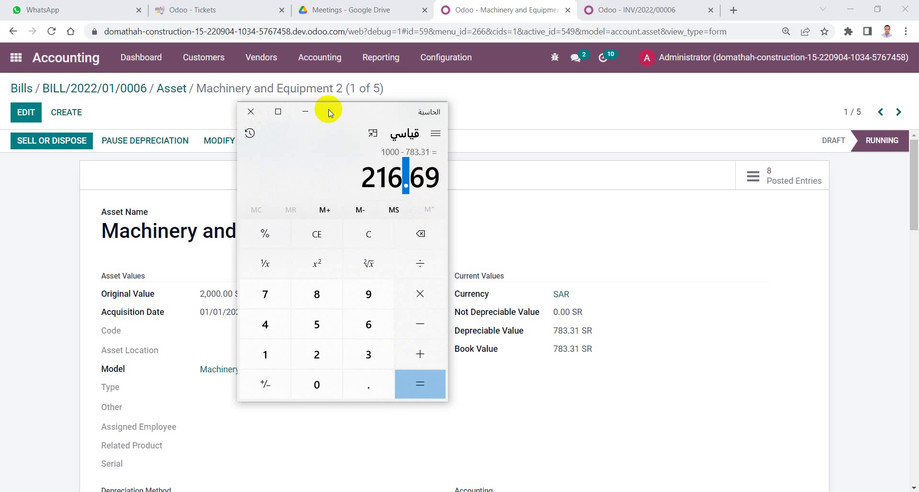
pyautogui.moveTo(328, 110); pyautogui.dragTo(356, 147)
pyautogui.click(280, 149)
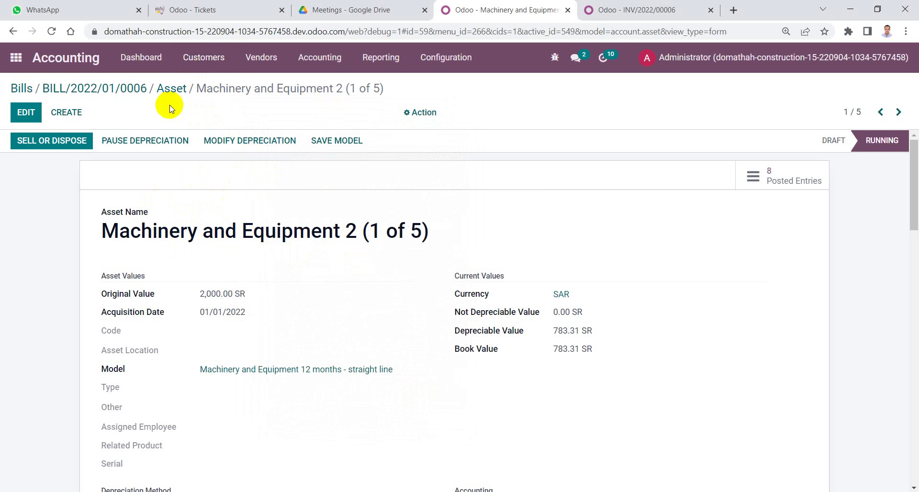
# Open the customer invoices list in a new browser tab and close the old INV/2022/00006 tab.
pyautogui.click(204, 58)
pyautogui.rightClick(210, 85)
pyautogui.click(236, 92)
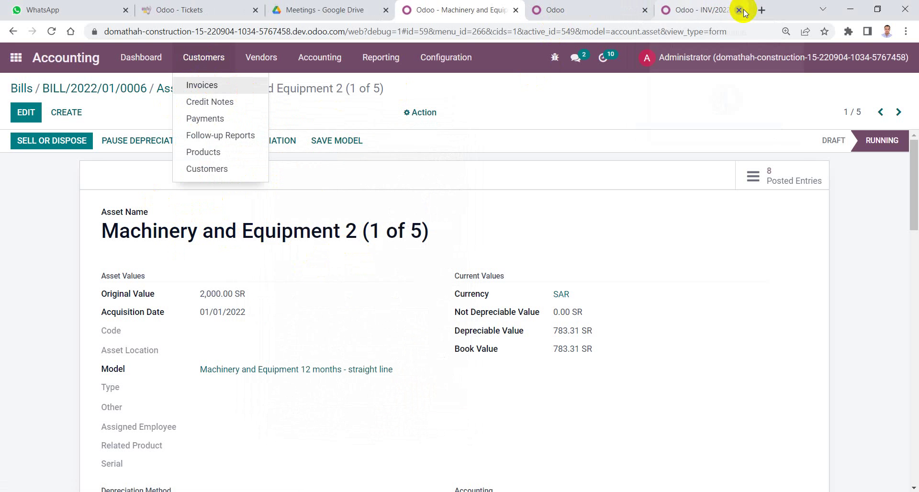
pyautogui.click(746, 10)
pyautogui.click(649, 10)
# Copy the product name Machinery and Equipment 2 from the asset's title.
pyautogui.click(477, 14)
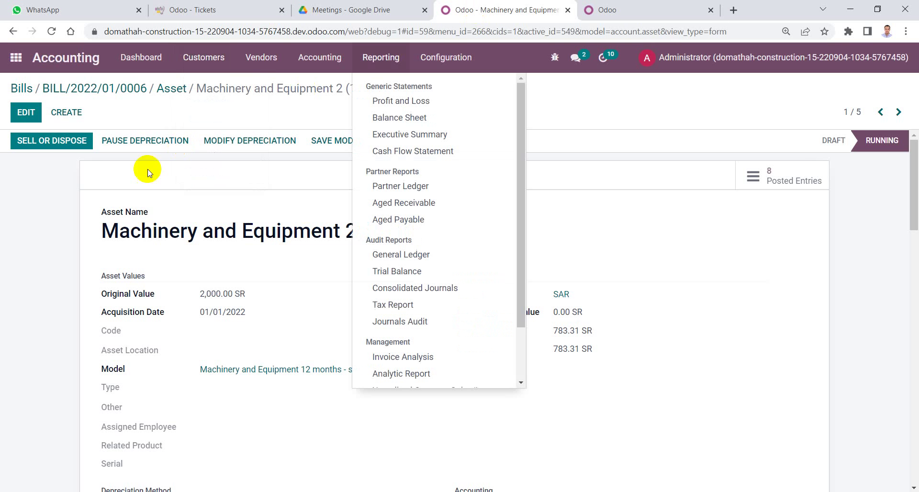
pyautogui.moveTo(101, 231)
pyautogui.mouseDown()
pyautogui.moveTo(353, 231)
pyautogui.moveTo(108, 240)
pyautogui.mouseUp()
pyautogui.doubleClick(335, 232)
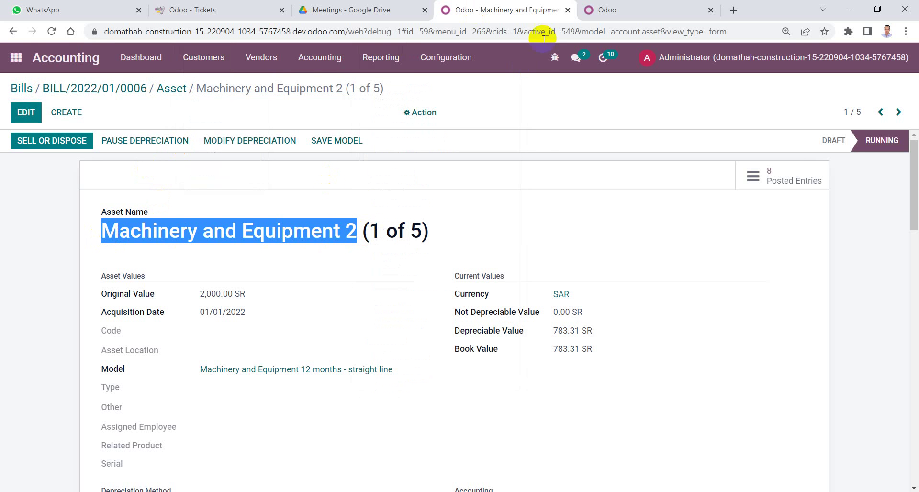
# Create a new customer invoice for customer1 with the invoice date 22/09/2022.
pyautogui.click(605, 10)
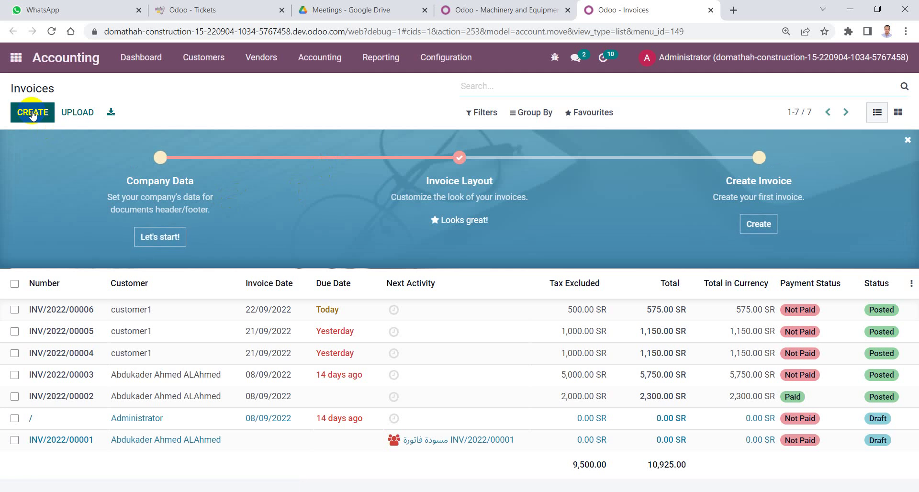
pyautogui.click(31, 114)
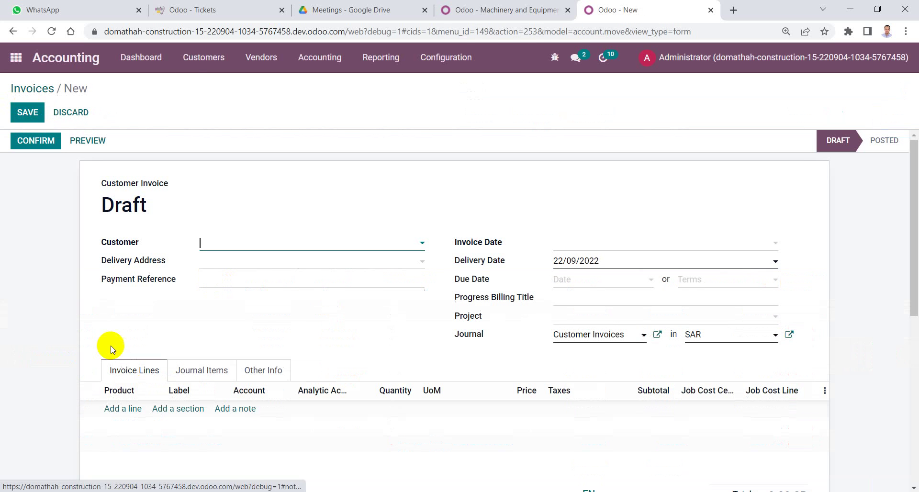
pyautogui.click(232, 246)
pyautogui.click(239, 278)
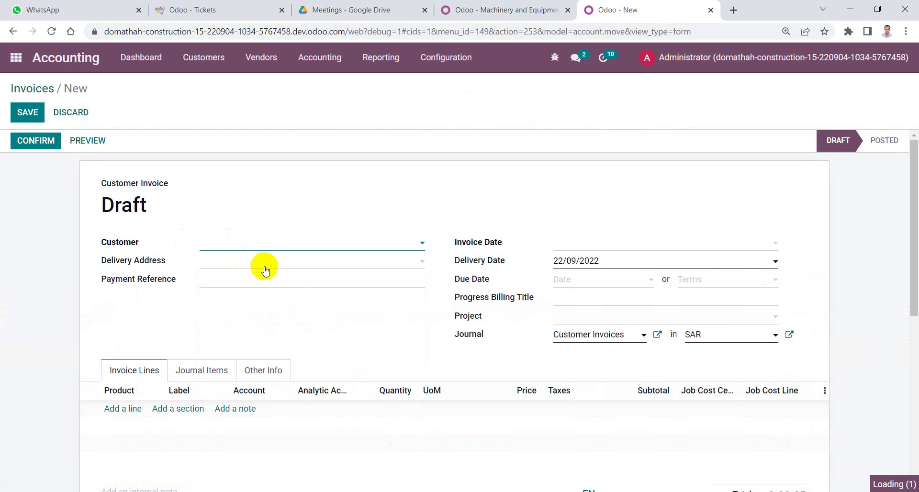
pyautogui.click(558, 245)
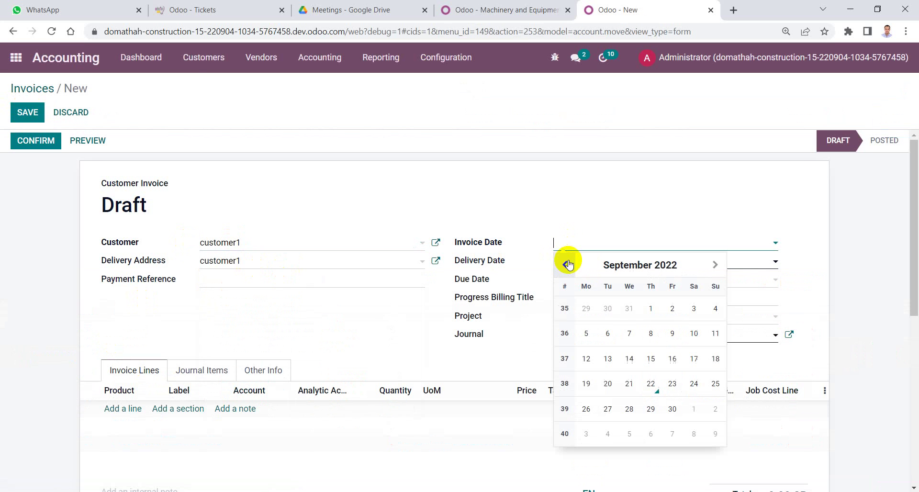
pyautogui.click(652, 383)
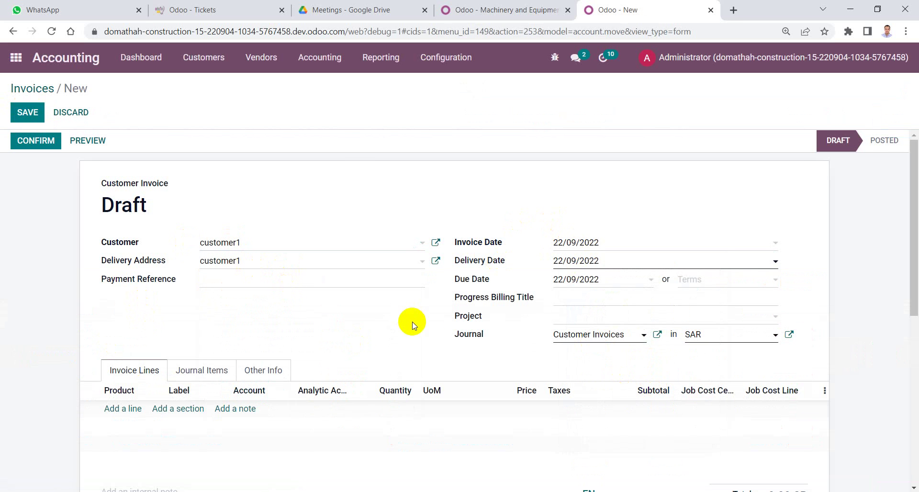
# Add an invoice line to the customer invoice for the product Machinery and Equipment 2.
pyautogui.click(125, 410)
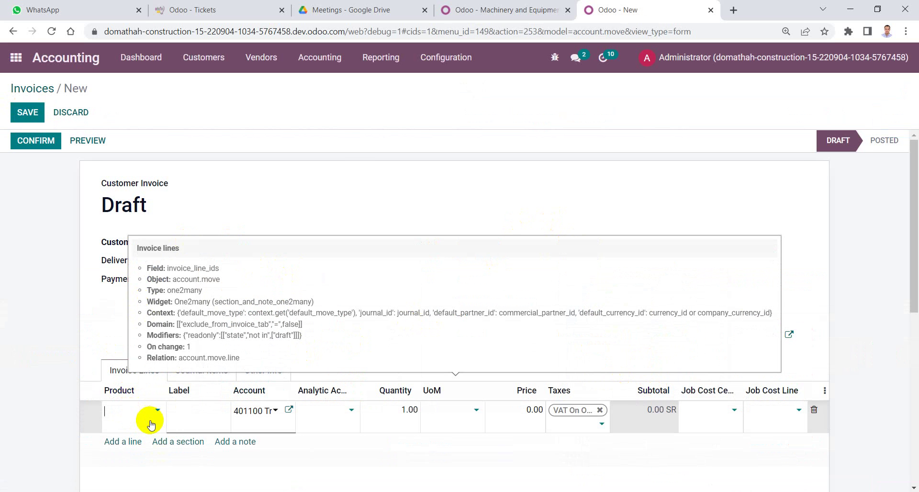
pyautogui.click(150, 422)
pyautogui.write('Equipment 2')
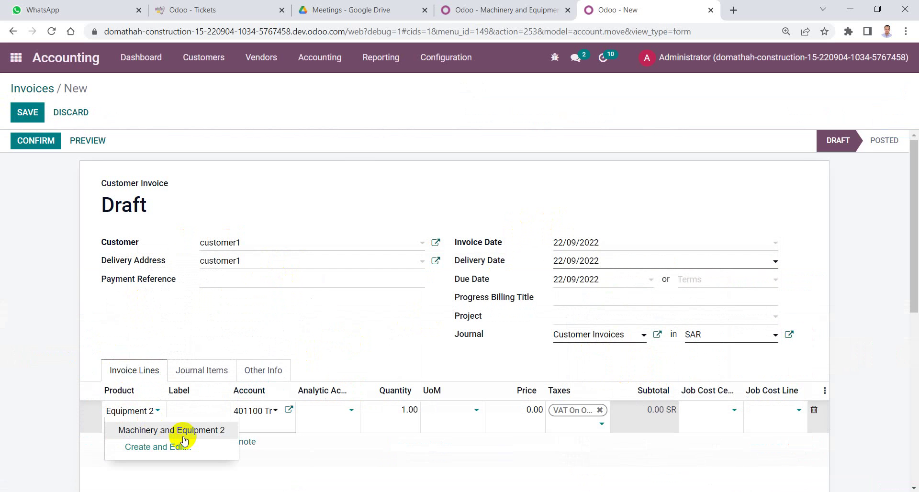
pyautogui.click(174, 430)
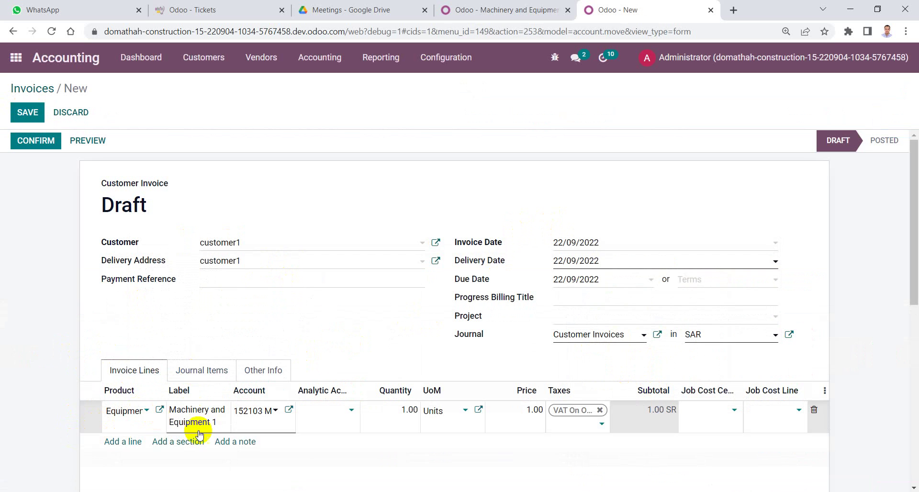
# Set the price of the Machinery and Equipment invoice line to 1000, then save and confirm the customer invoice.
pyautogui.click(404, 410)
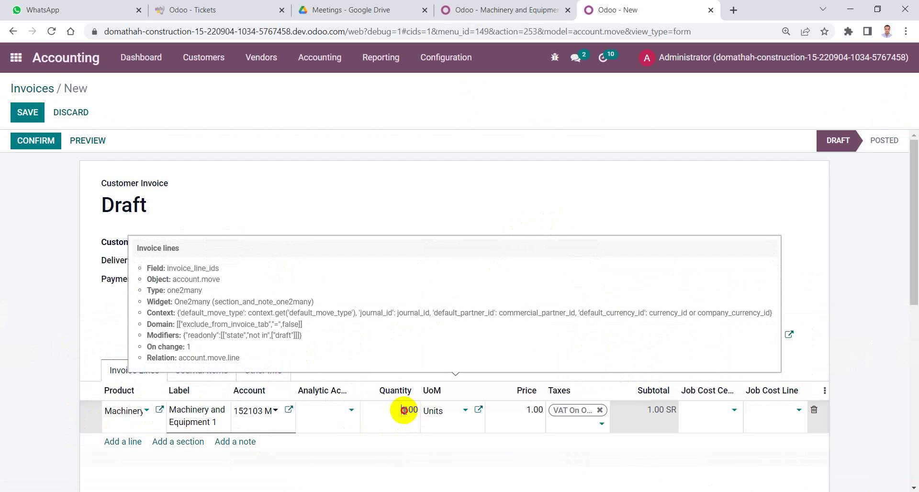
pyautogui.click(521, 411)
pyautogui.write('1000')
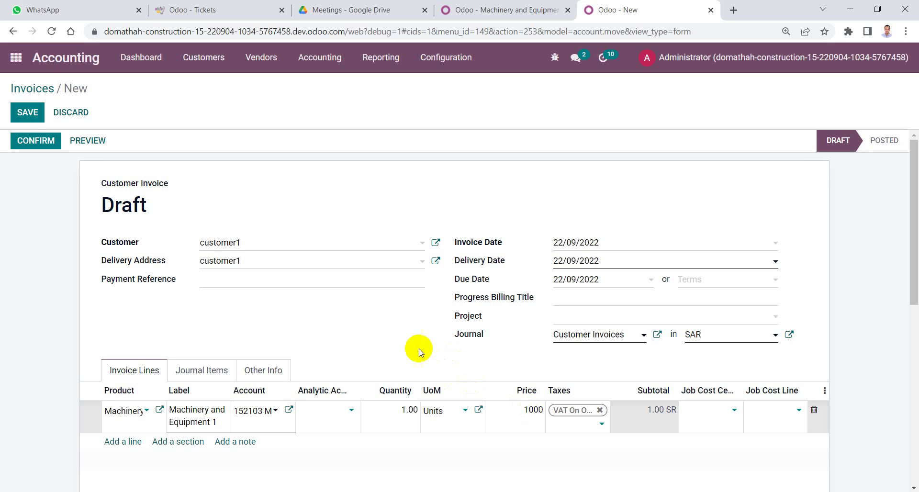
pyautogui.click(378, 340)
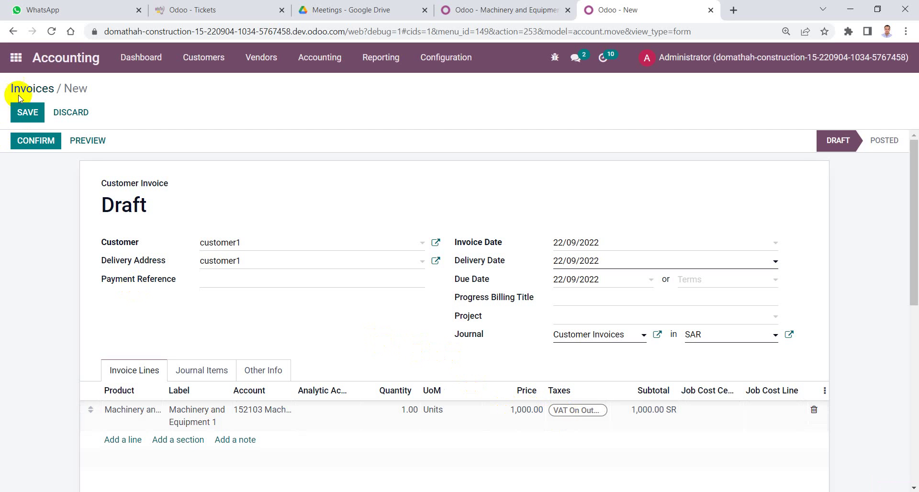
pyautogui.click(27, 113)
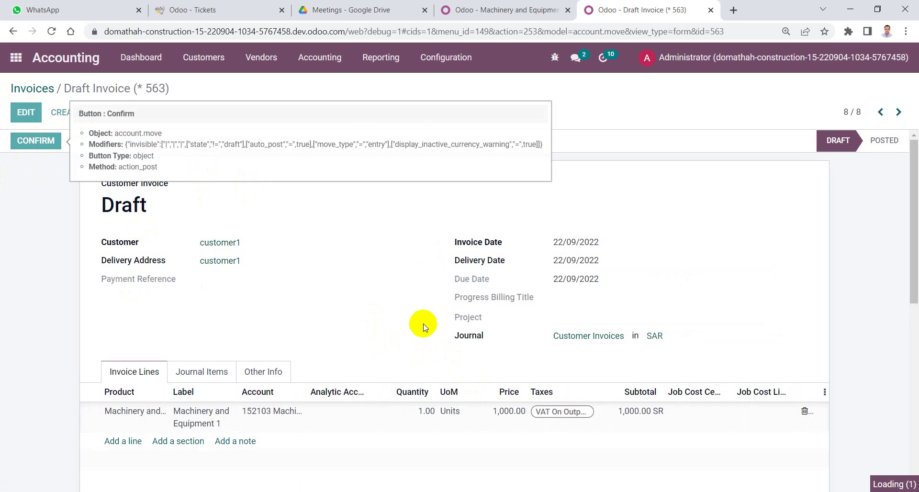
# Examine the posted invoice's journal items, sorted by debit in descending order.
pyautogui.scroll(-1, 287, 292)
pyautogui.click(200, 311)
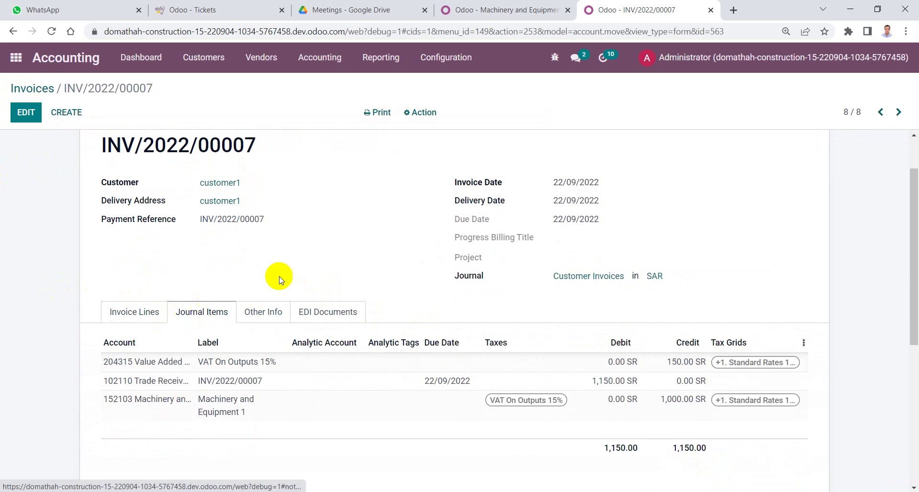
pyautogui.scroll(-1, 626, 302)
pyautogui.click(622, 284)
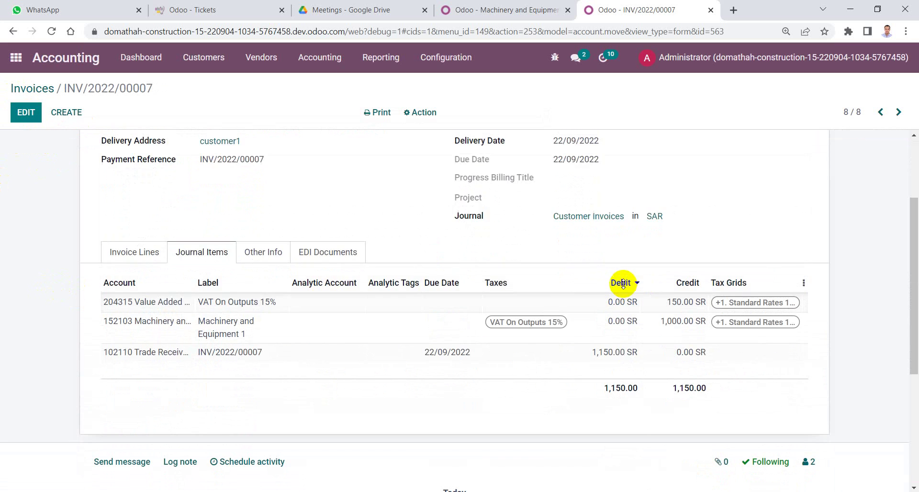
pyautogui.click(622, 283)
pyautogui.scroll(2, 677, 277)
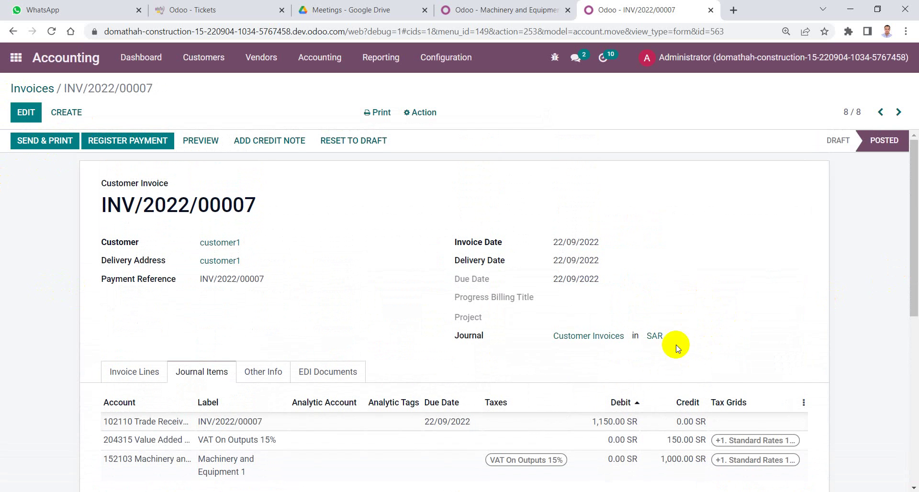
pyautogui.moveTo(569, 431)
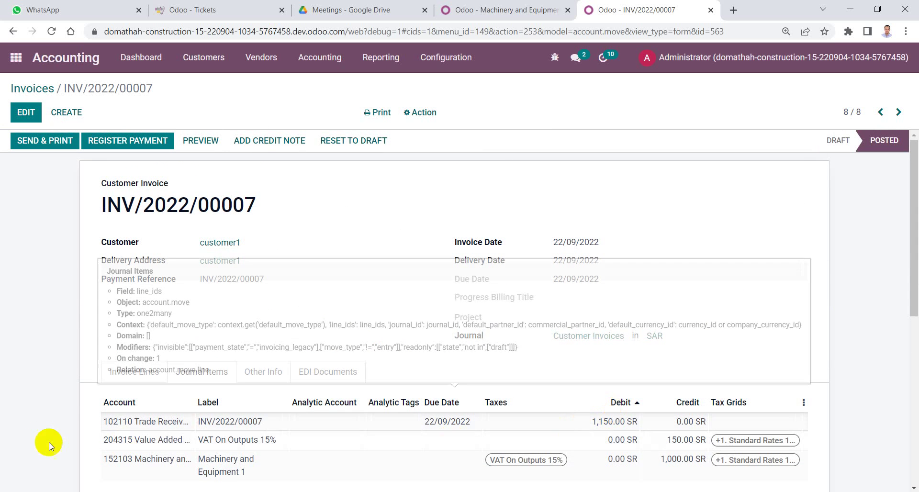
pyautogui.moveTo(682, 441)
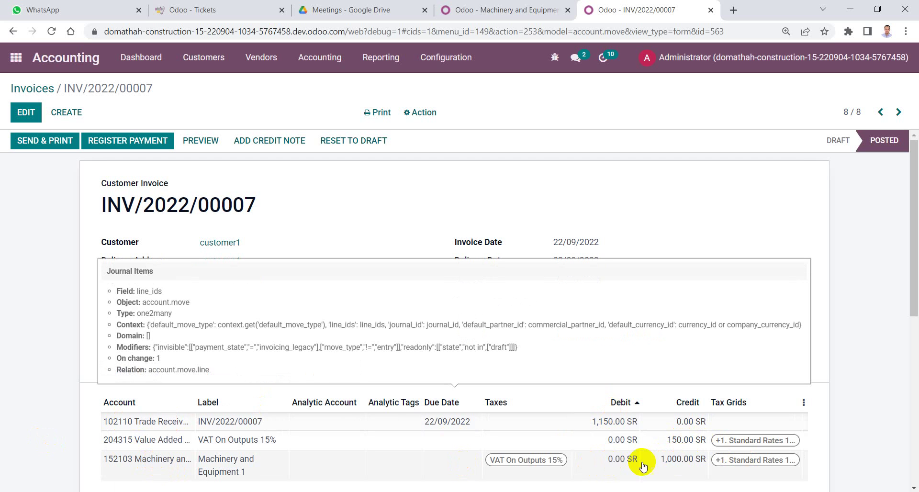
pyautogui.tripleClick(211, 205)
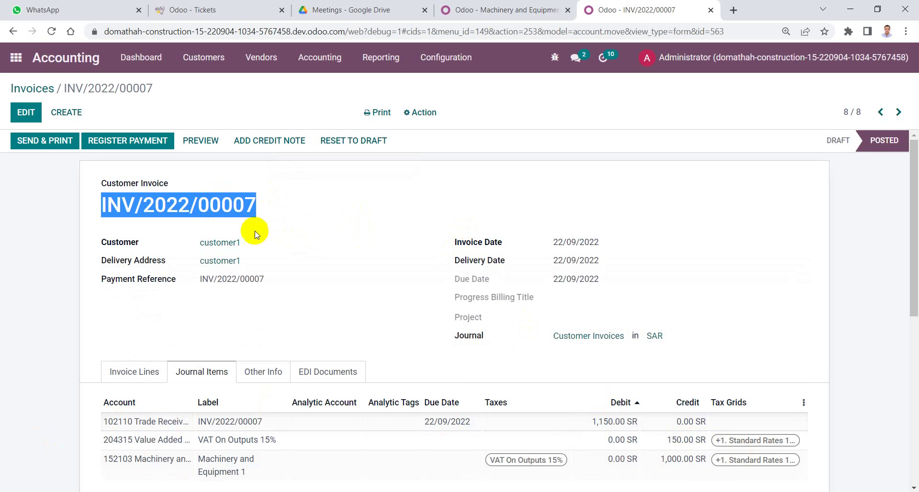
# Sell the asset Machinery and Equipment 2 (1 of 5) using the Sell action linked to customer invoice INV/2022/00007.
pyautogui.click(493, 10)
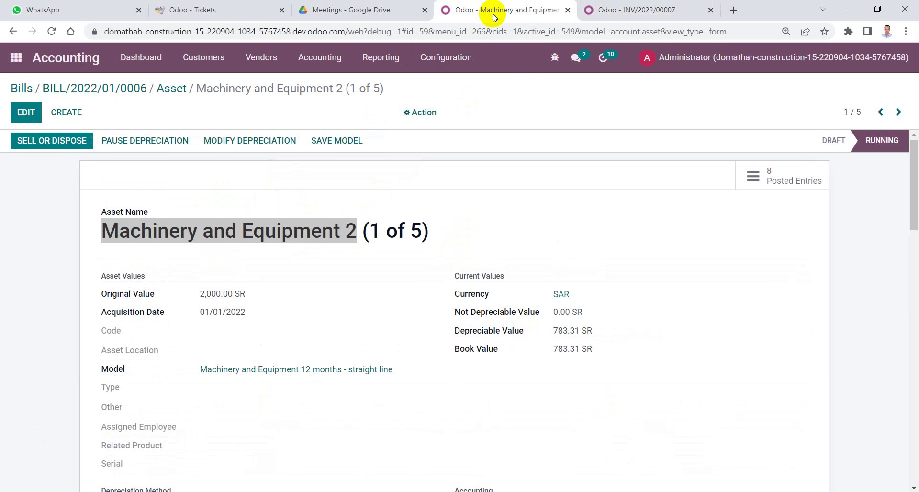
pyautogui.click(26, 214)
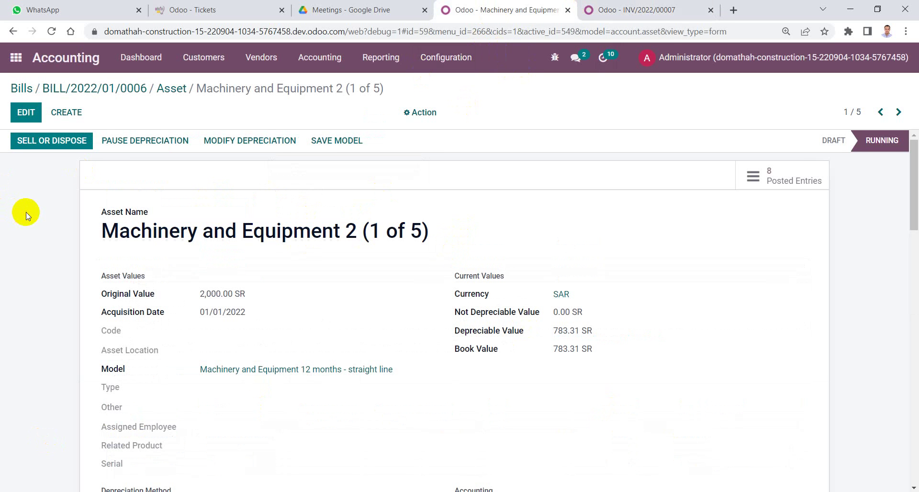
pyautogui.click(47, 144)
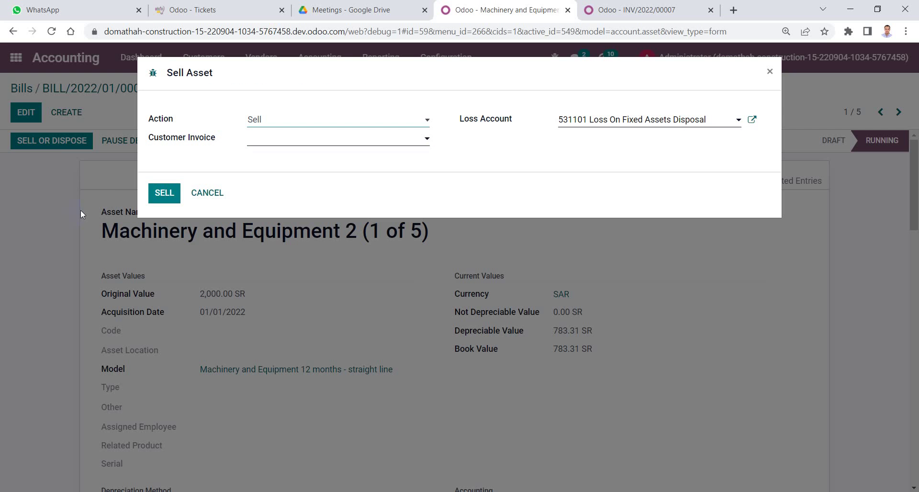
pyautogui.click(49, 153)
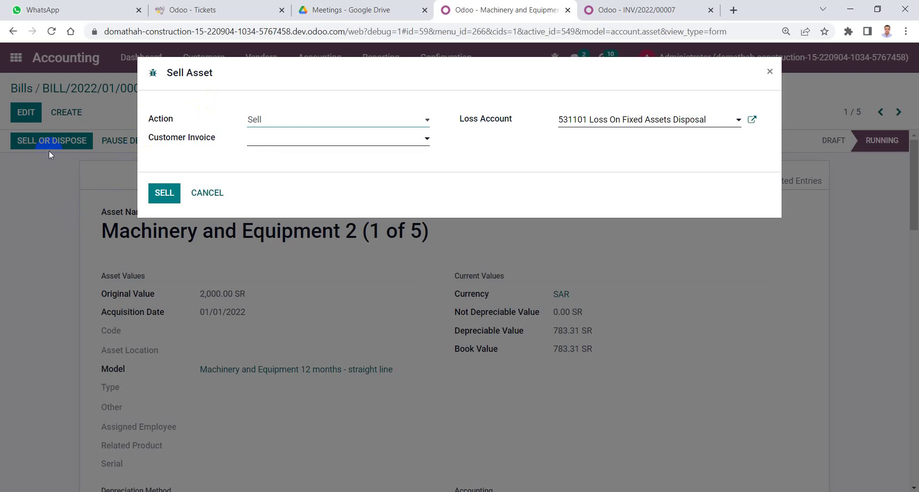
pyautogui.click(287, 119)
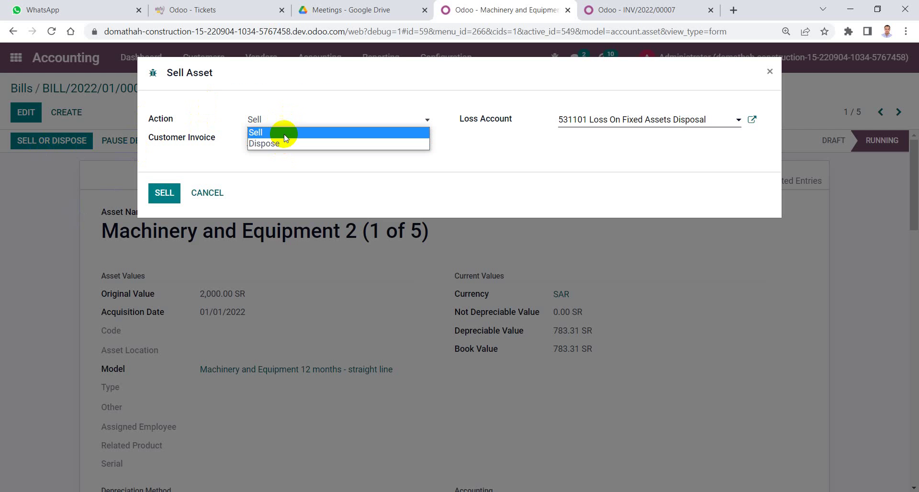
pyautogui.click(286, 133)
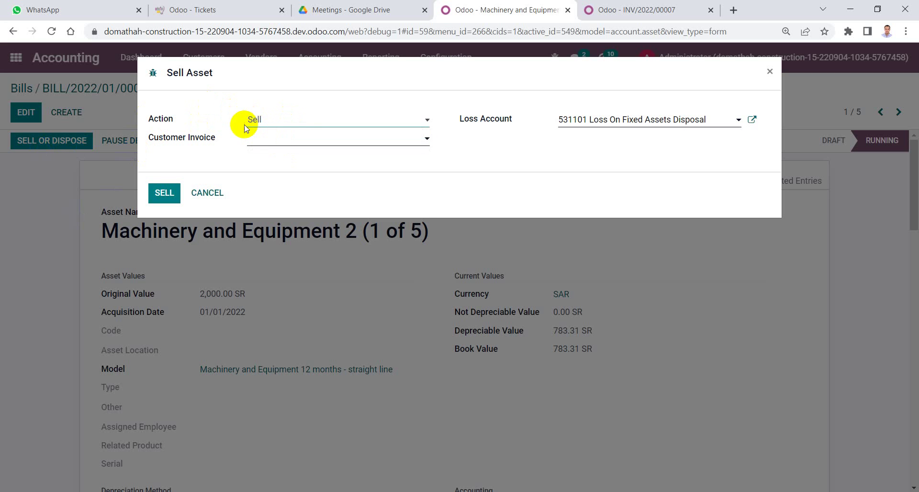
pyautogui.click(281, 138)
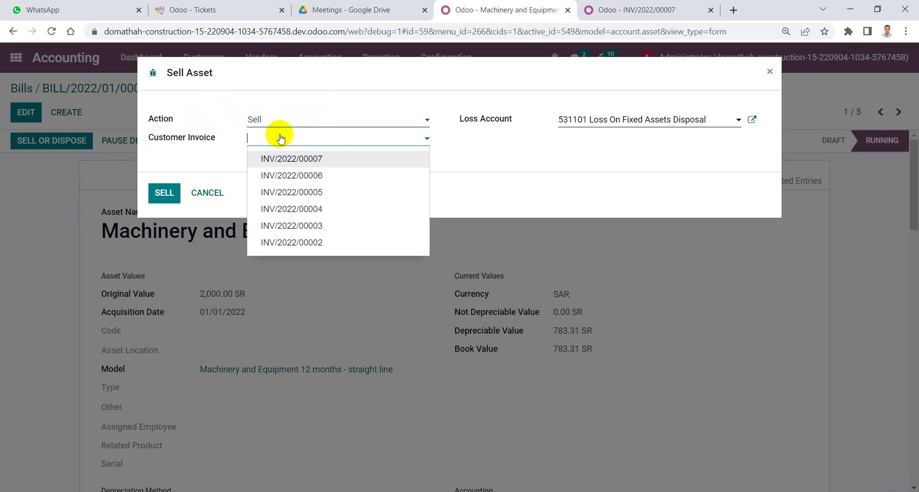
pyautogui.click(302, 160)
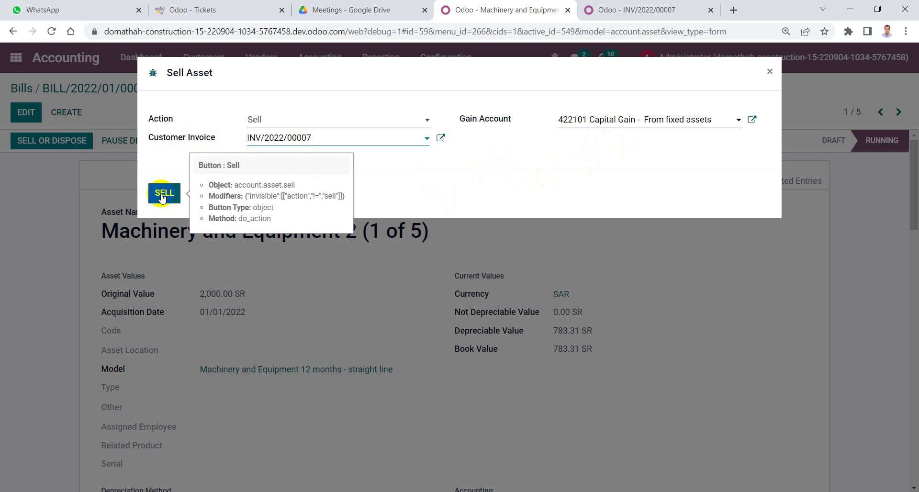
pyautogui.click(163, 197)
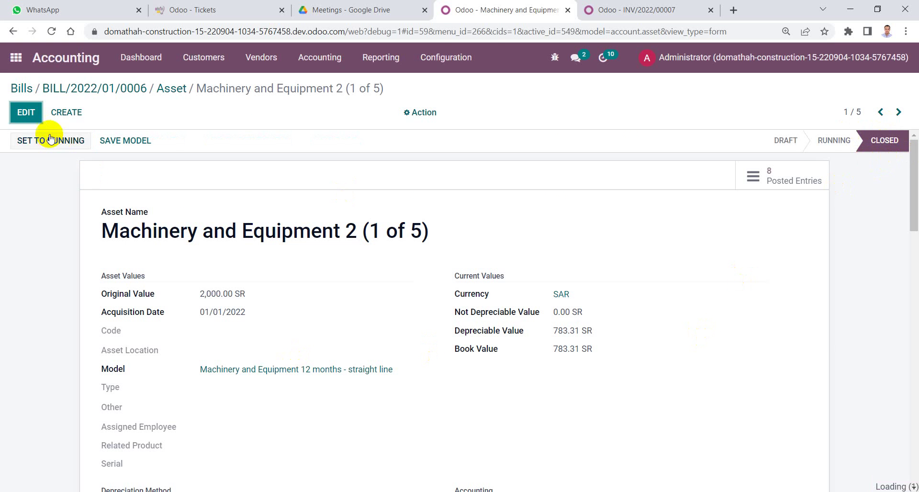
# Compare the debit and credit lines of the asset's draft sale entry with the journal items of invoice INV/2022/00007.
pyautogui.scroll(-4, 421, 301)
pyautogui.scroll(3, 421, 301)
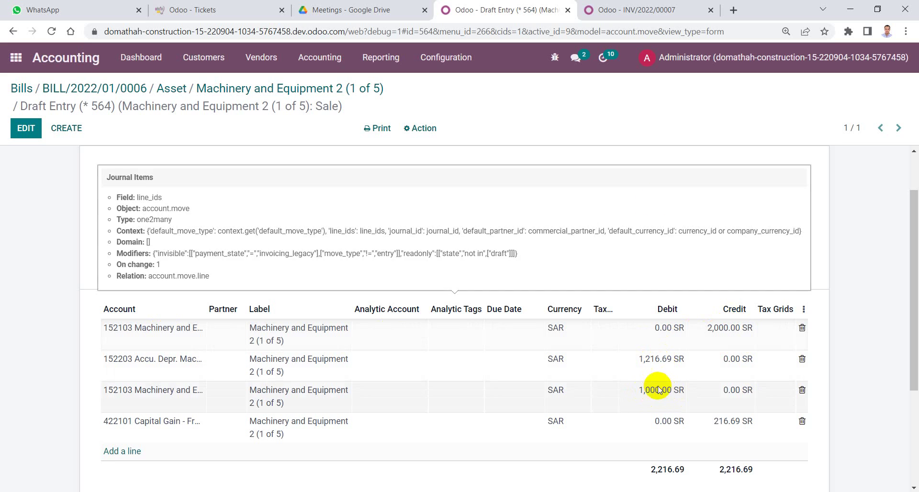
pyautogui.click(620, 9)
pyautogui.scroll(-2, 474, 354)
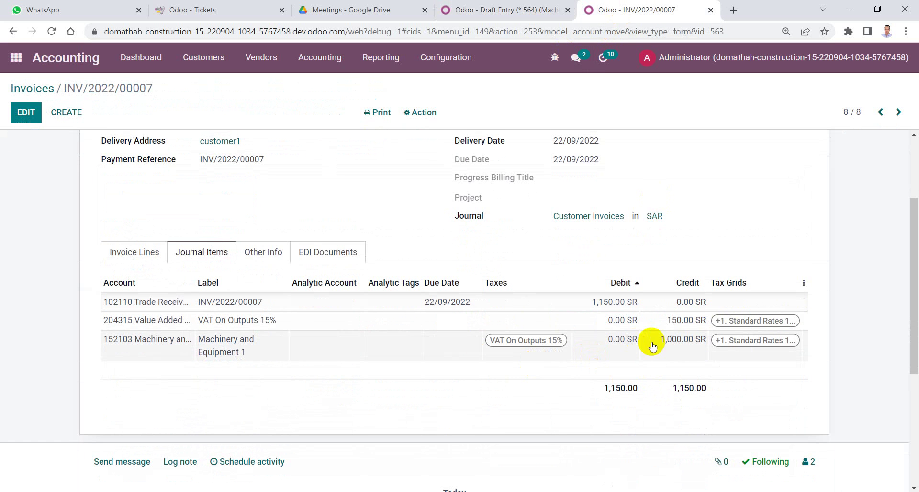
pyautogui.moveTo(677, 341)
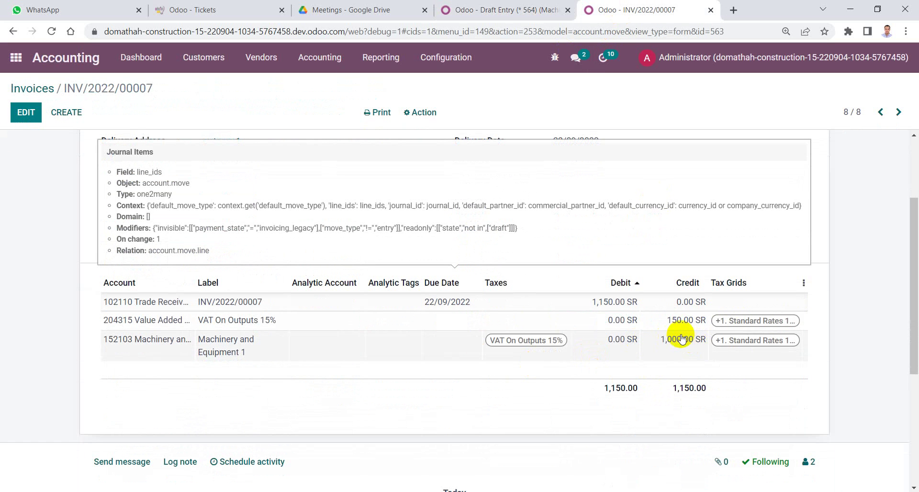
pyautogui.scroll(3, 660, 335)
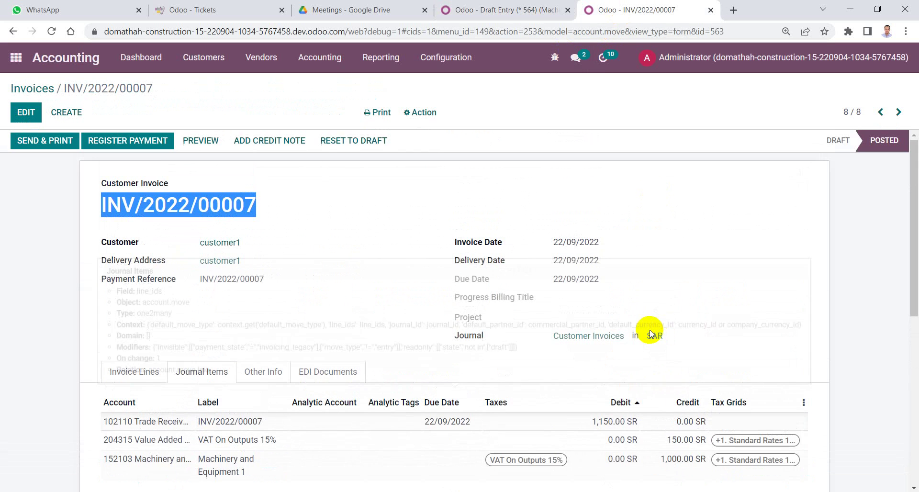
pyautogui.click(144, 205)
pyautogui.doubleClick(196, 209)
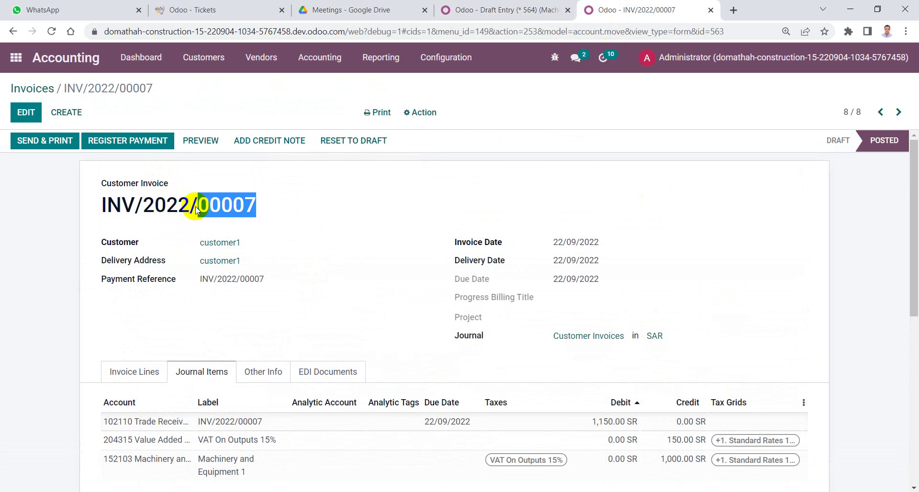
pyautogui.click(529, 14)
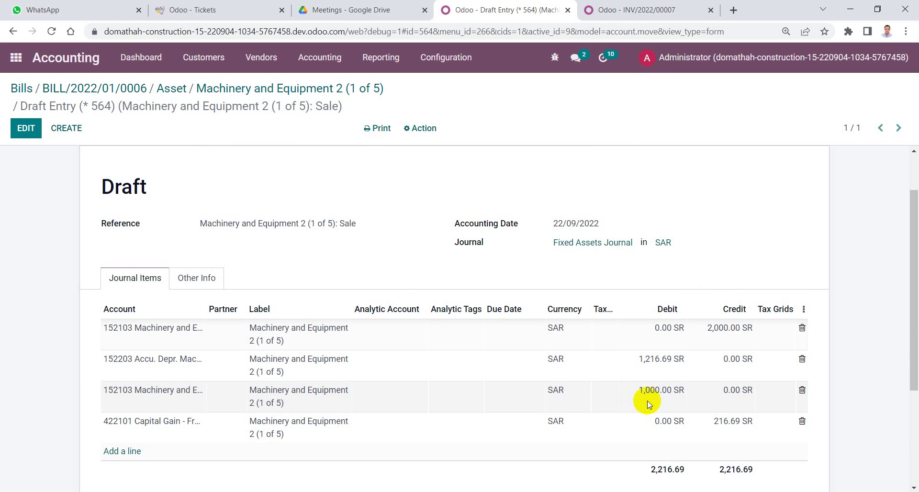
pyautogui.moveTo(728, 415)
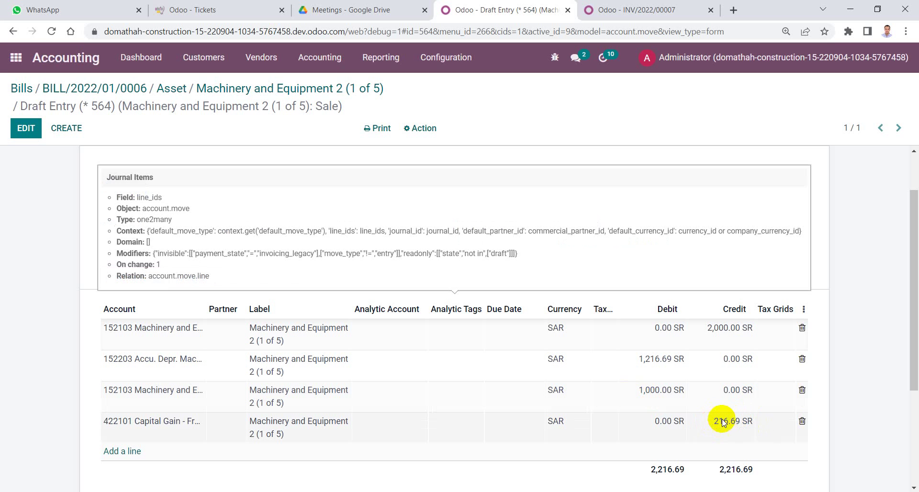
pyautogui.click(637, 9)
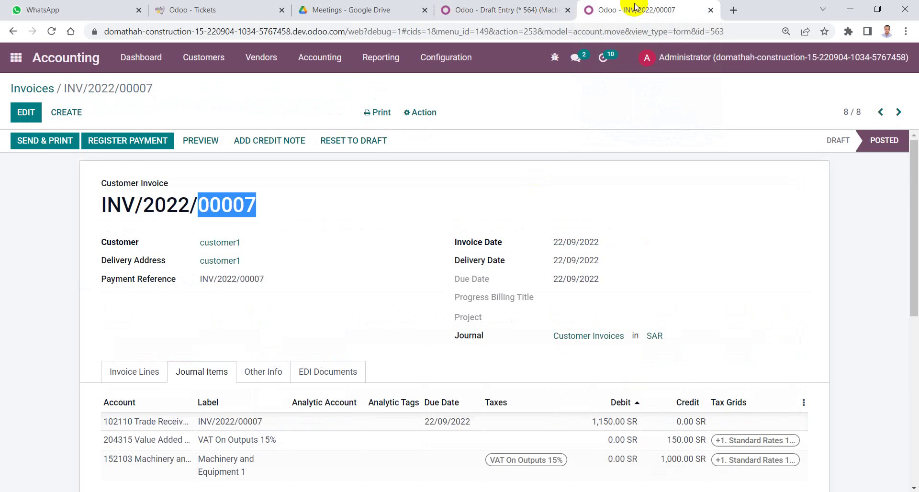
pyautogui.click(310, 219)
pyautogui.click(450, 10)
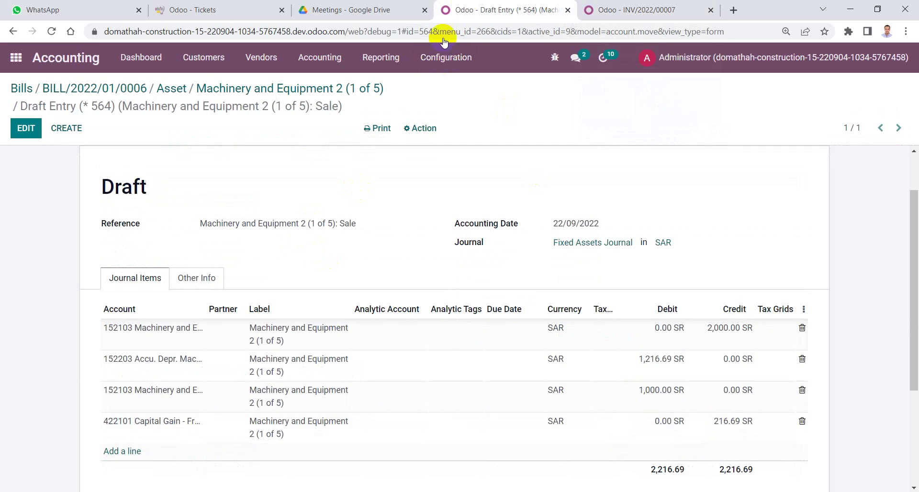
# Open the asset Machinery and Equipment 2 (2 of 5) from the bill's asset list and confirm it.
pyautogui.click(181, 90)
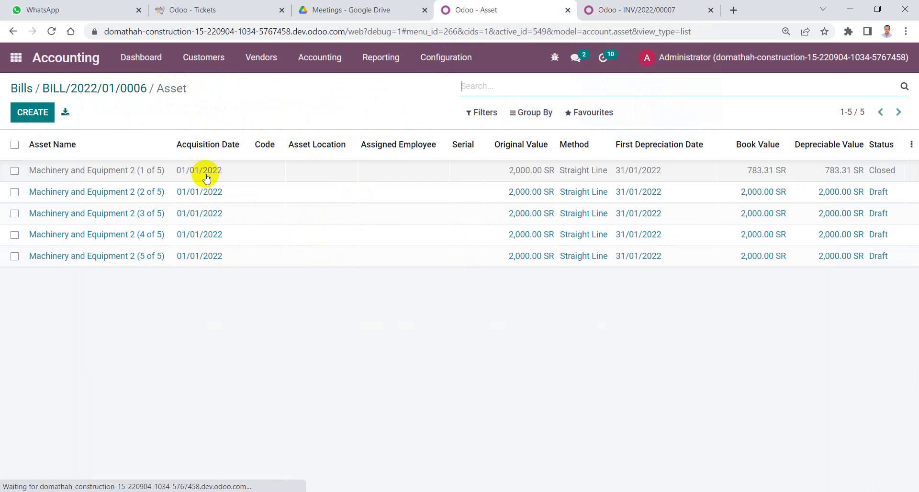
pyautogui.click(100, 194)
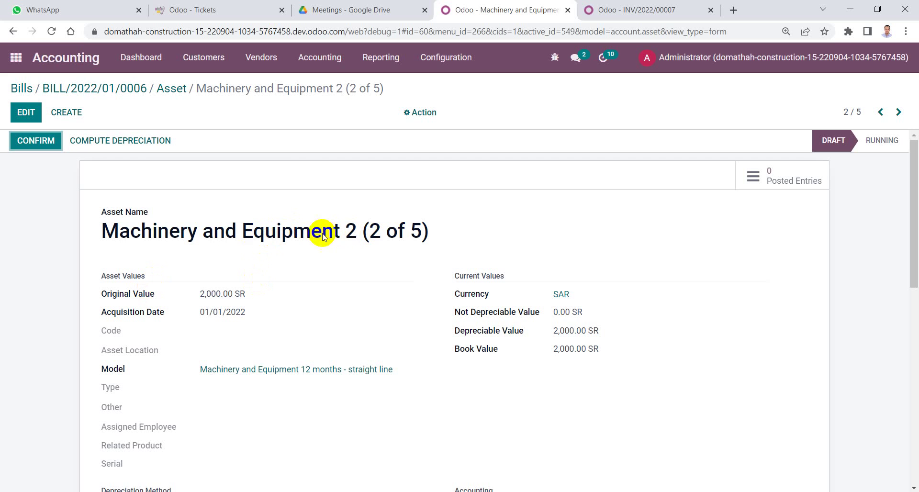
pyautogui.moveTo(131, 234); pyautogui.dragTo(378, 242)
pyautogui.click(365, 236)
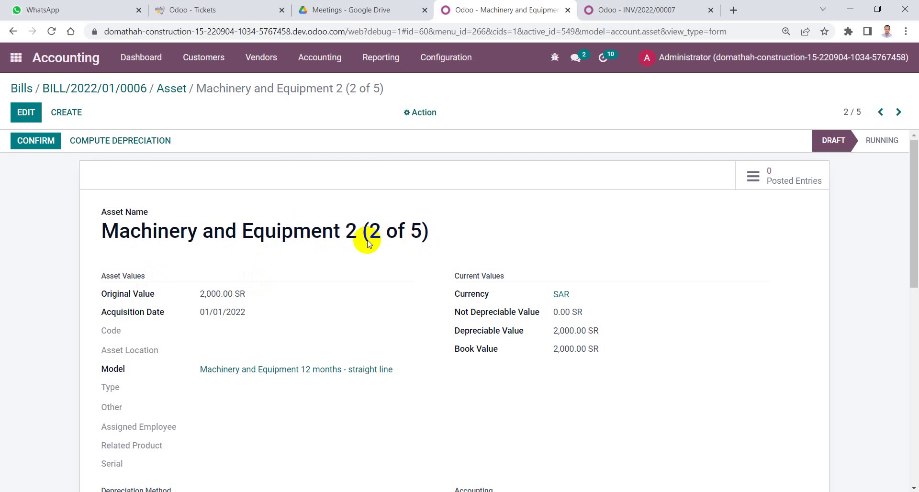
pyautogui.click(26, 150)
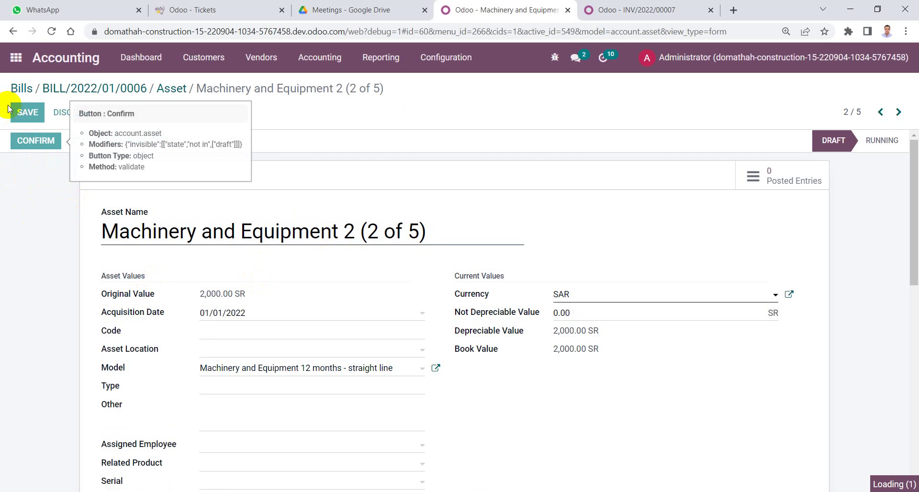
pyautogui.click(28, 112)
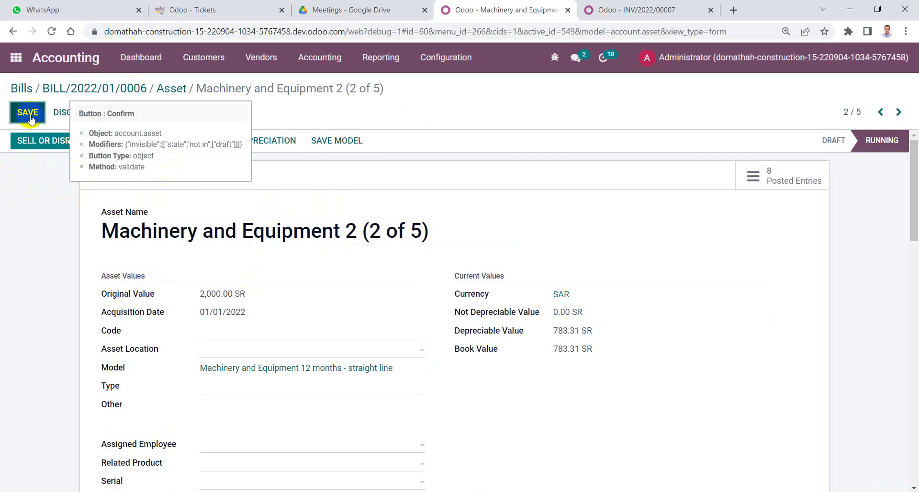
pyautogui.scroll(-8, 256, 283)
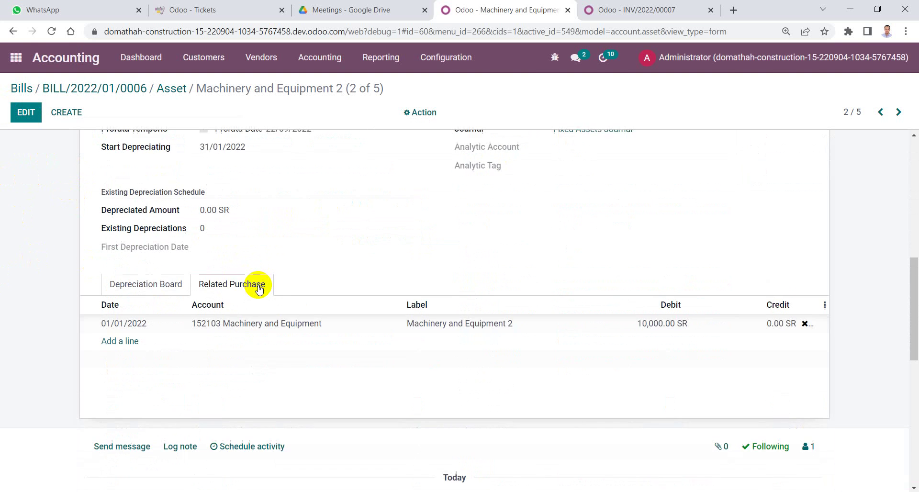
pyautogui.scroll(8, 256, 287)
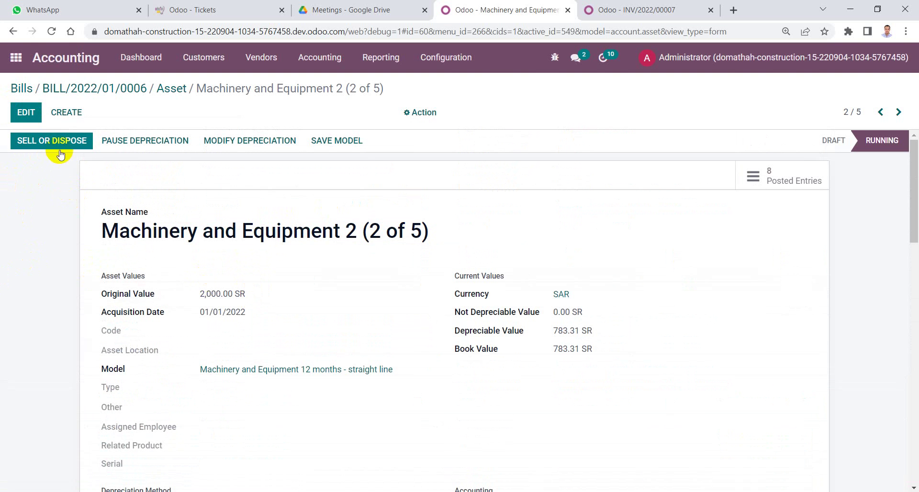
# Review the depreciation board of Machinery and Equipment 2 (2 of 5), along with its depreciable value and book value.
pyautogui.scroll(-8, 188, 173)
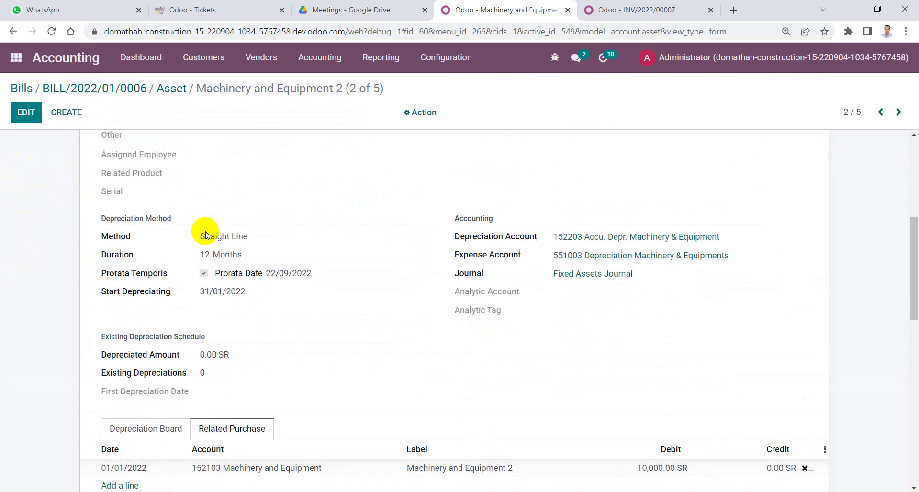
pyautogui.click(141, 223)
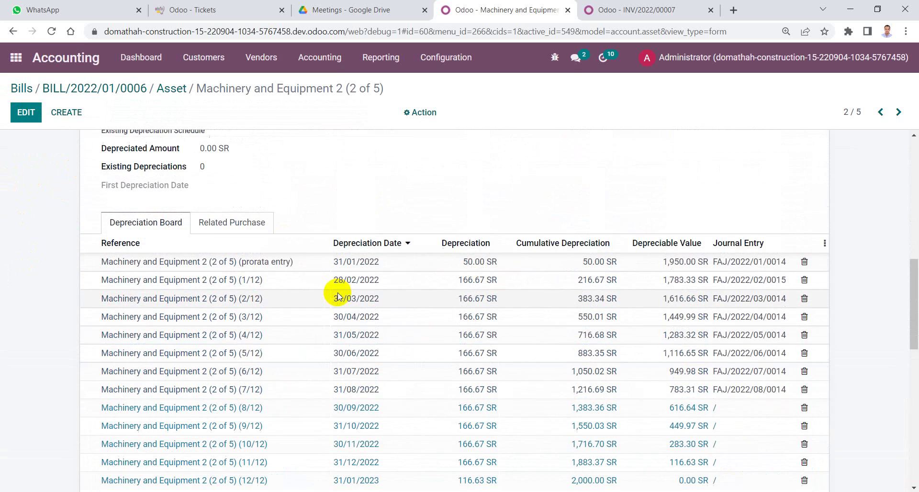
pyautogui.scroll(-2, 334, 293)
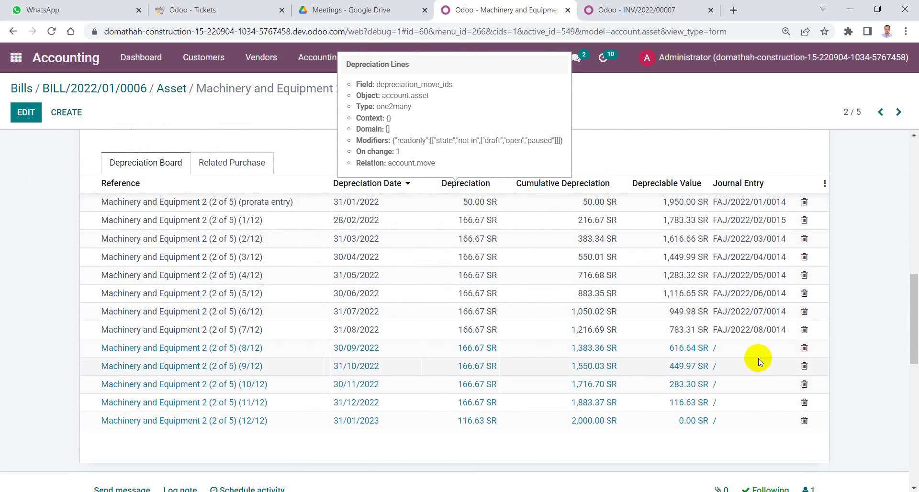
pyautogui.scroll(10, 758, 359)
pyautogui.moveTo(552, 230); pyautogui.dragTo(579, 232)
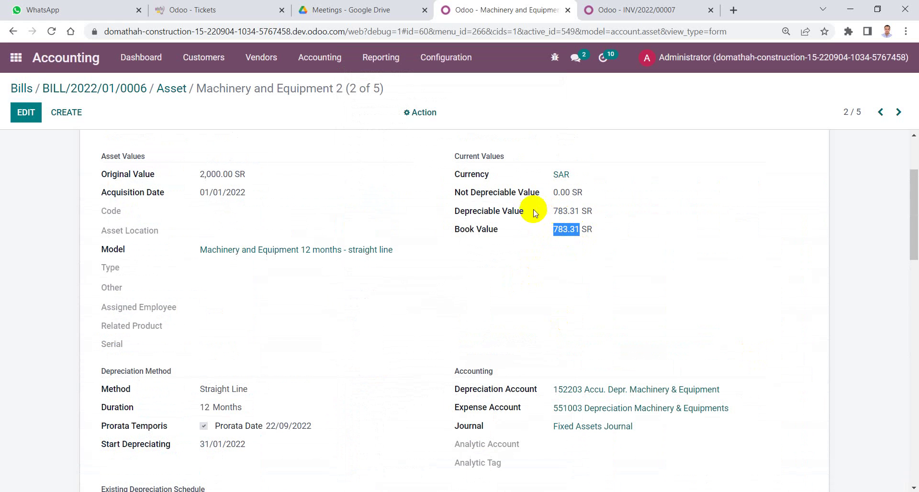
pyautogui.click(554, 212)
pyautogui.moveTo(552, 212); pyautogui.dragTo(573, 213)
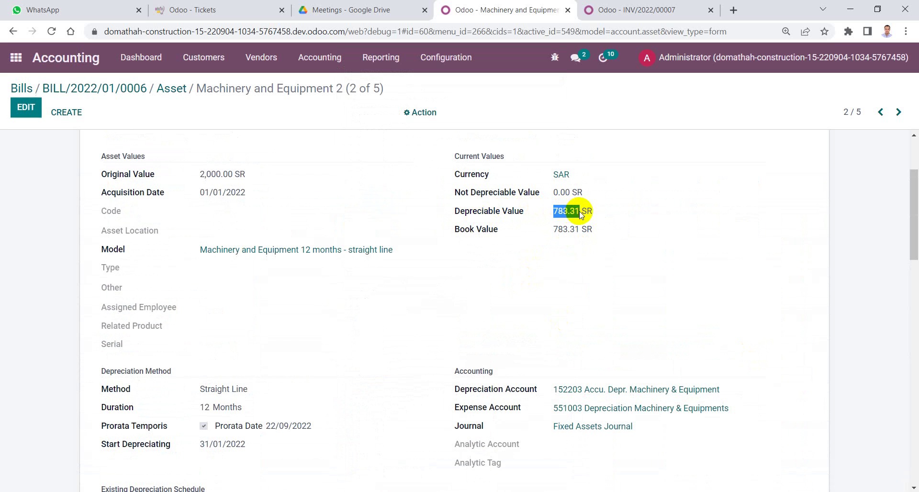
pyautogui.doubleClick(560, 211)
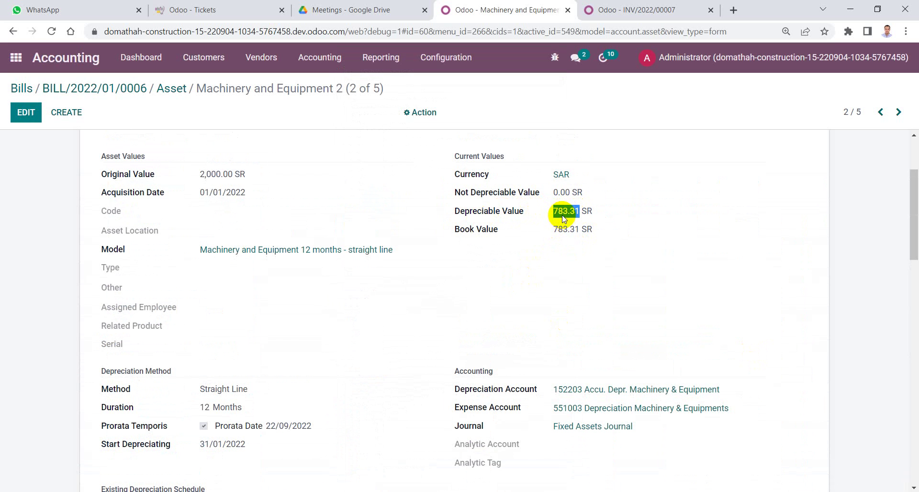
pyautogui.scroll(3, 167, 211)
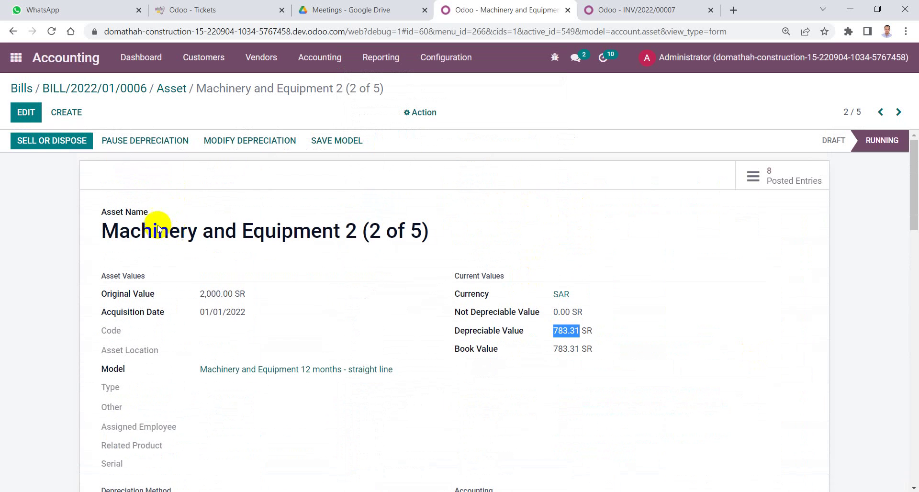
# Dispose of the asset Machinery and Equipment 2 (2 of 5) using the Dispose action with loss account 531101 Loss On Fixed Assets Disposal.
pyautogui.click(54, 151)
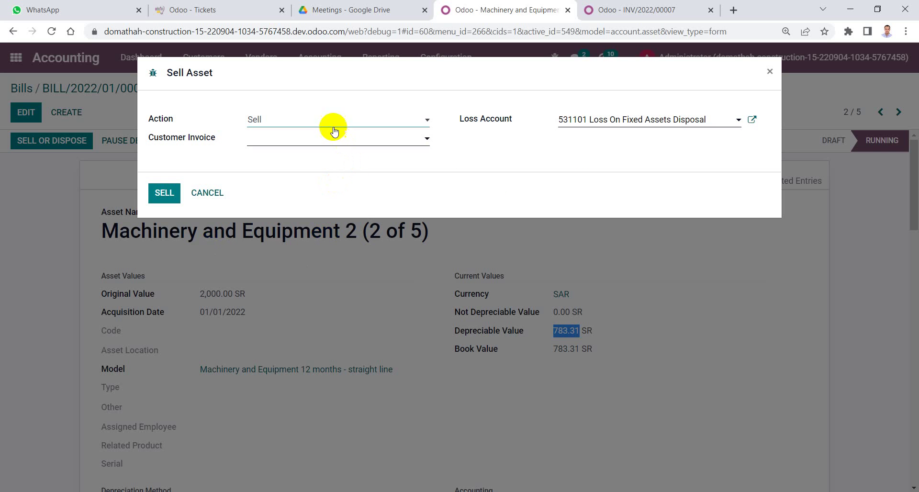
pyautogui.click(333, 128)
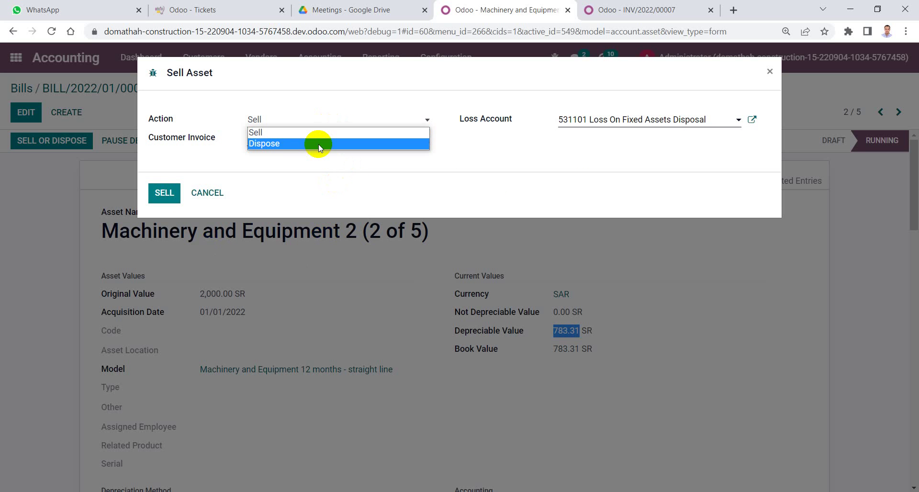
pyautogui.click(318, 143)
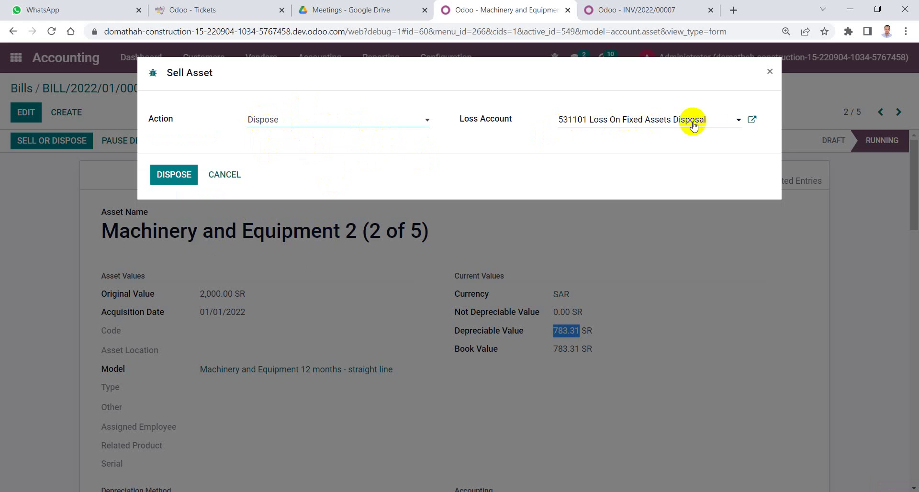
pyautogui.moveTo(715, 125); pyautogui.dragTo(544, 121)
pyautogui.click(589, 150)
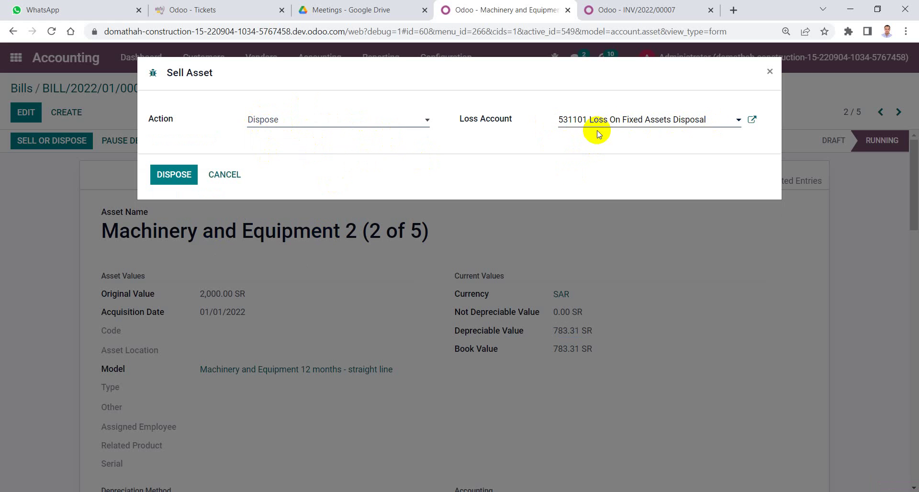
pyautogui.moveTo(713, 123); pyautogui.dragTo(537, 119)
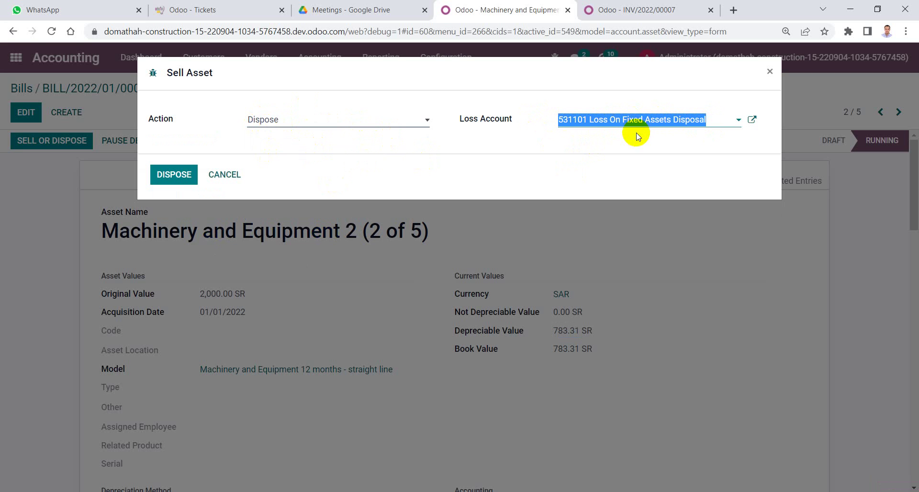
pyautogui.click(531, 142)
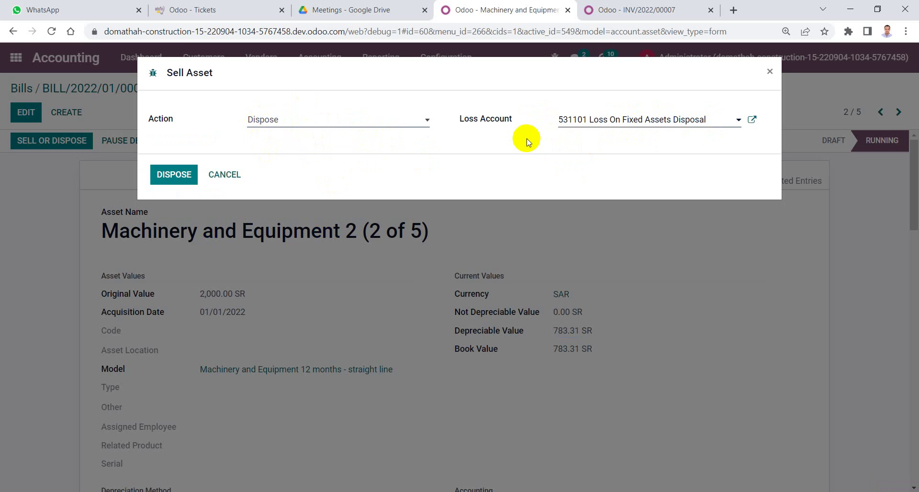
pyautogui.click(171, 182)
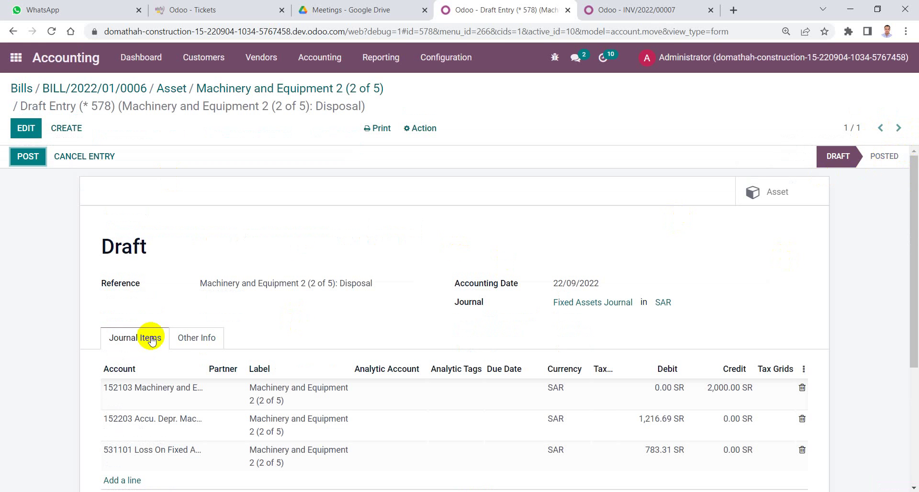
# Examine the debit and credit lines of the asset's draft disposal entry.
pyautogui.scroll(-4, 436, 366)
pyautogui.scroll(3, 610, 329)
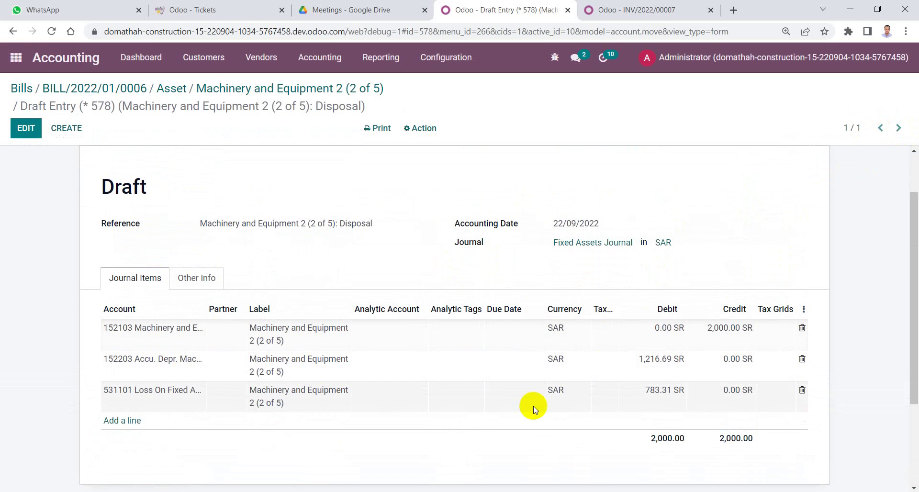
pyautogui.moveTo(424, 365)
pyautogui.moveTo(736, 321)
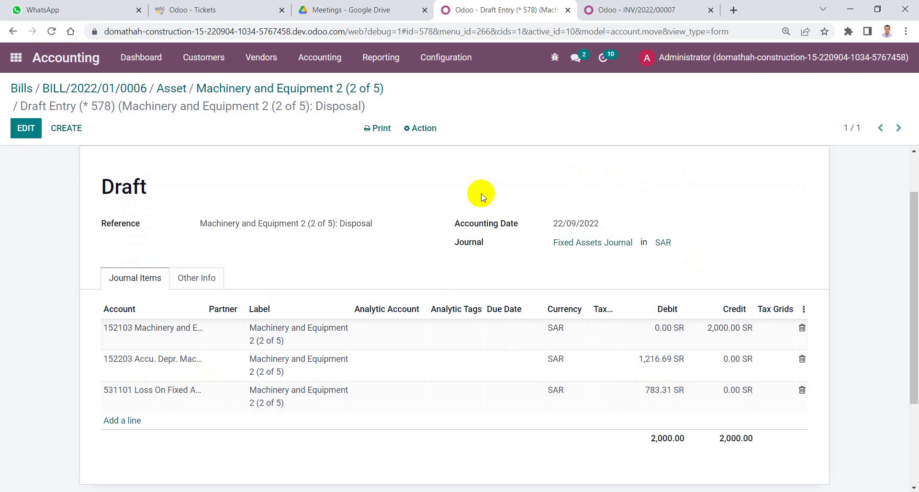
pyautogui.scroll(1, 462, 225)
pyautogui.scroll(-1, 462, 225)
pyautogui.scroll(1, 461, 220)
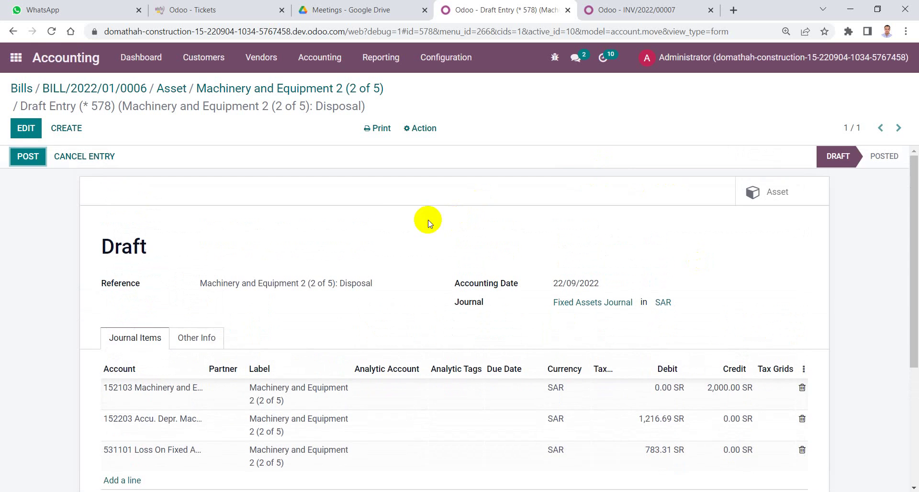